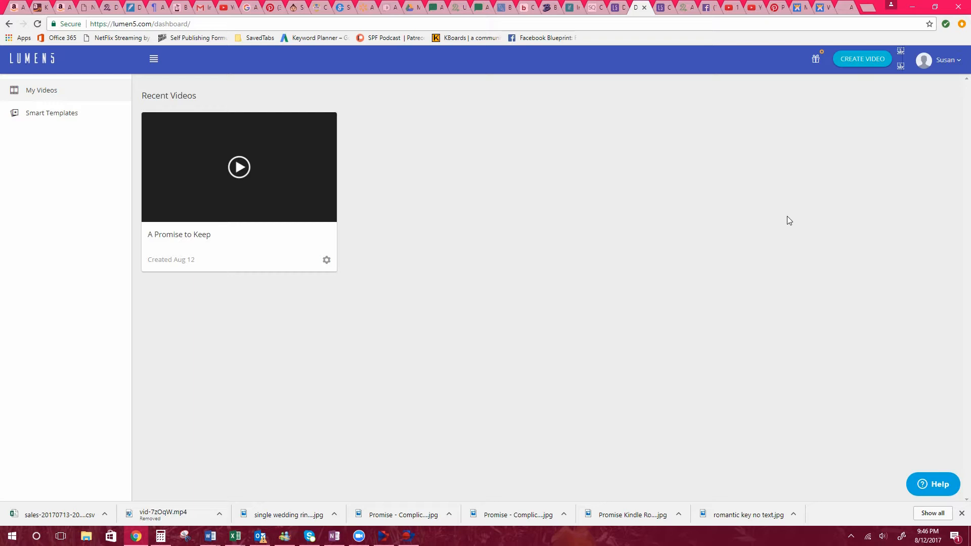
Start a new video from pasted content and copy the selected A Hero to Keep blurb and review from the Word file Document5.
left_click(862, 61)
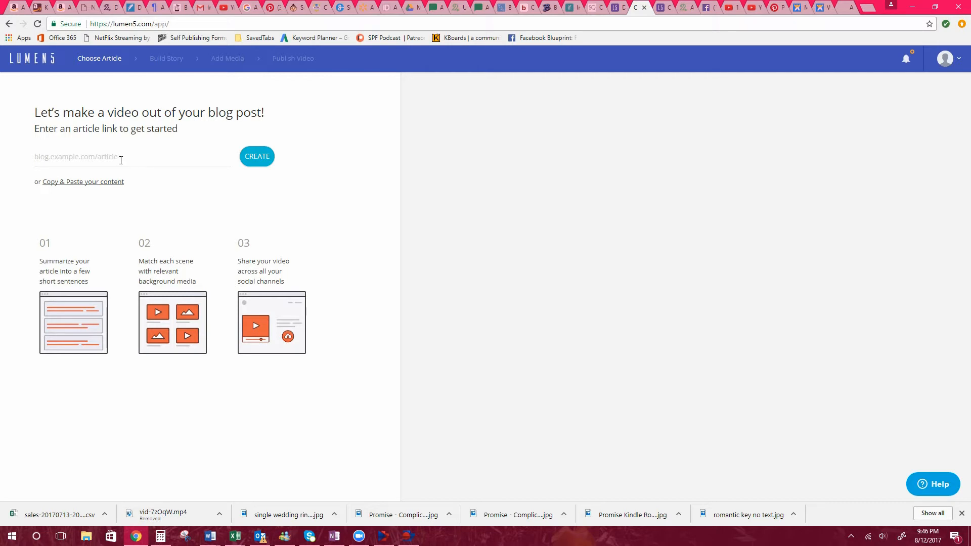
left_click(96, 183)
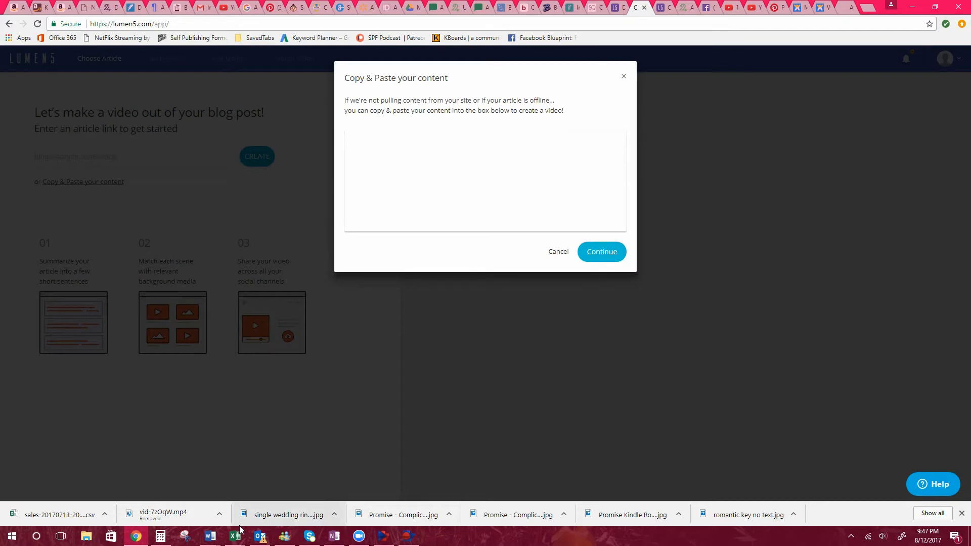
left_click(212, 537)
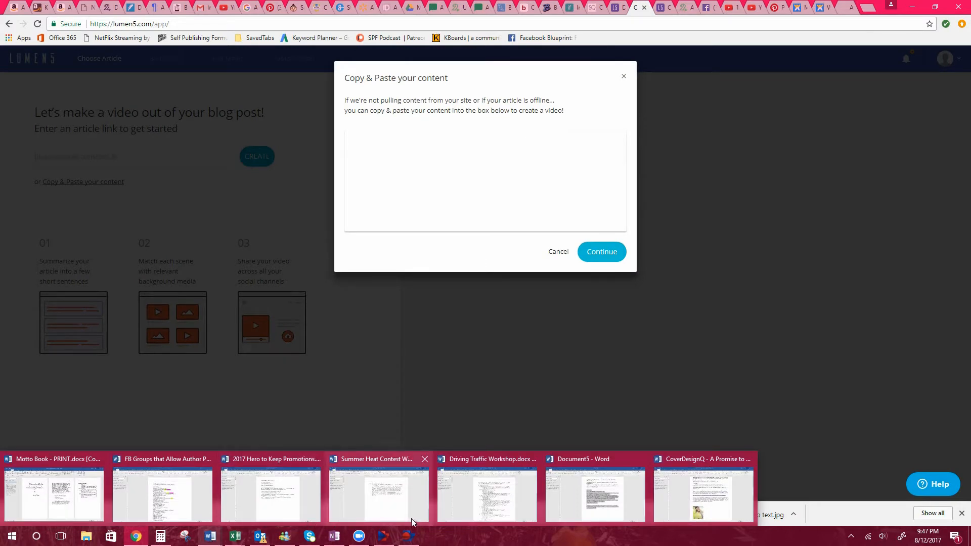
left_click(589, 504)
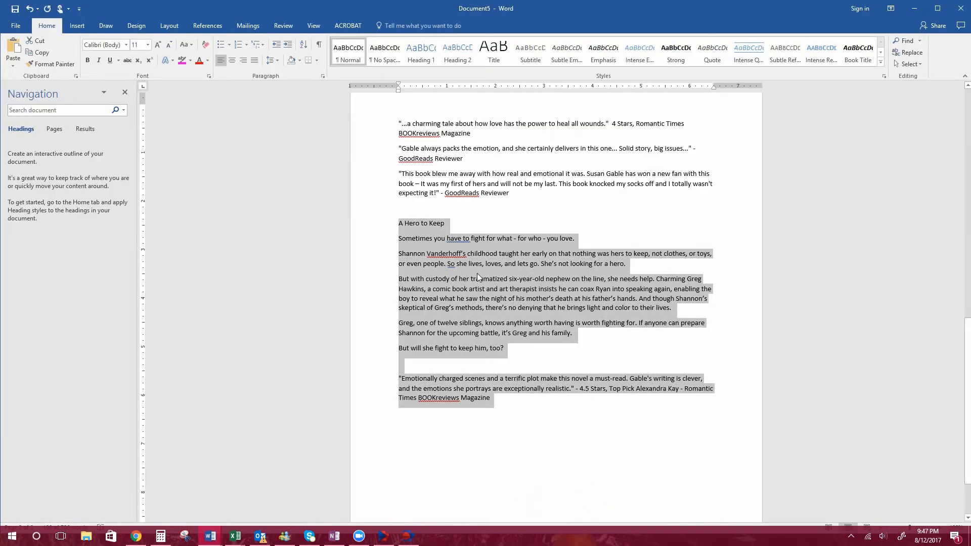
right_click(477, 273)
left_click(500, 293)
Return to Lumen5, paste the copied blurb as the video content and continue to the story stage.
left_click(136, 535)
left_click(361, 139)
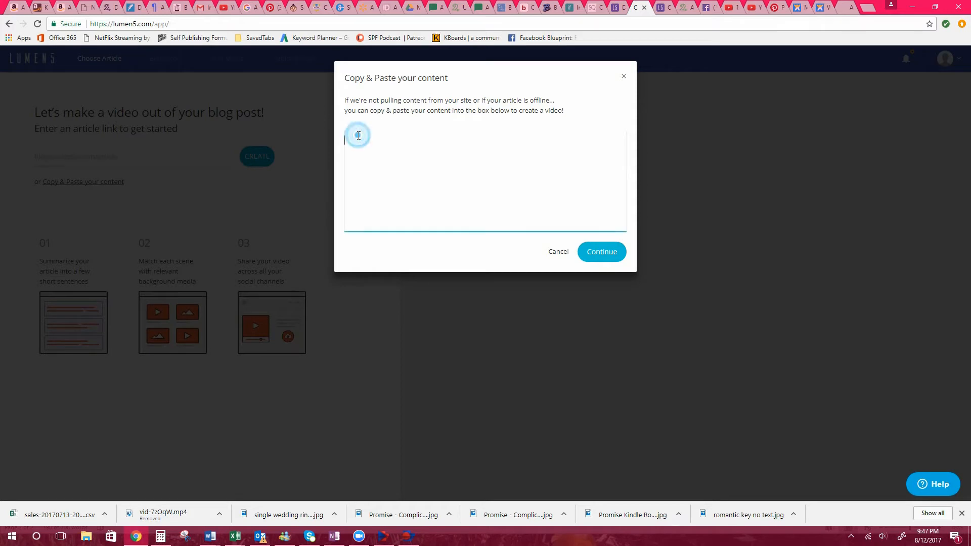
right_click(359, 136)
left_click(393, 197)
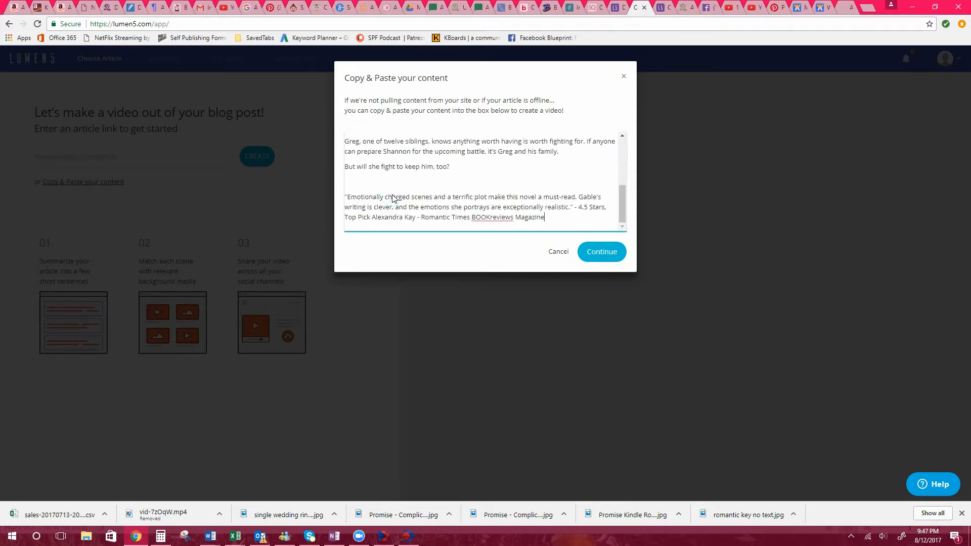
left_click(605, 253)
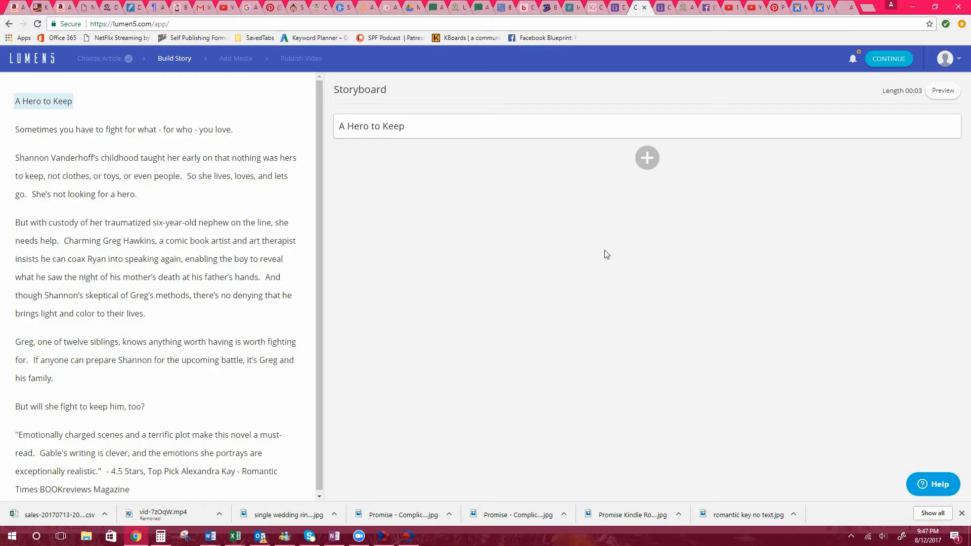
Add each sentence from "Sometimes you have to fight" through "brings light and color to their lives" to the storyboard as its own scene.
left_click(65, 132)
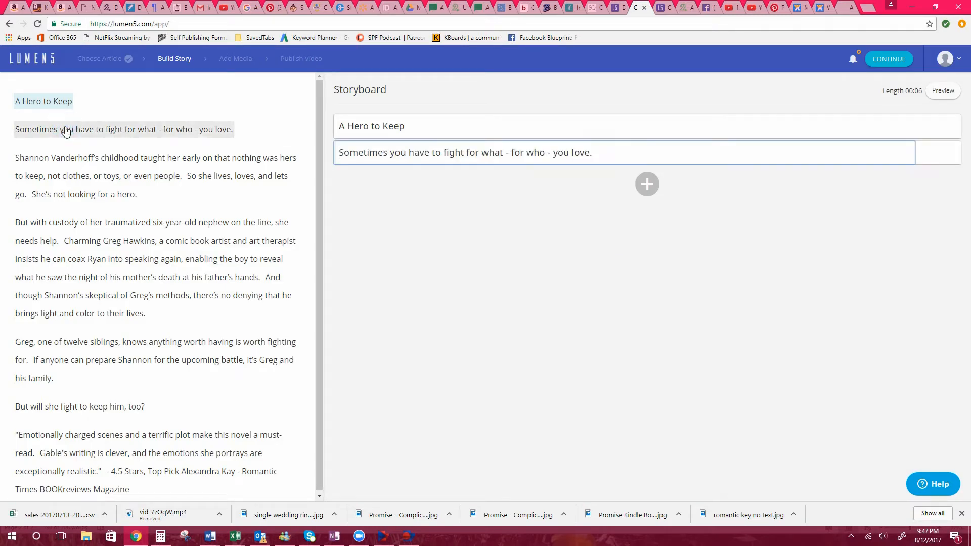
left_click(79, 157)
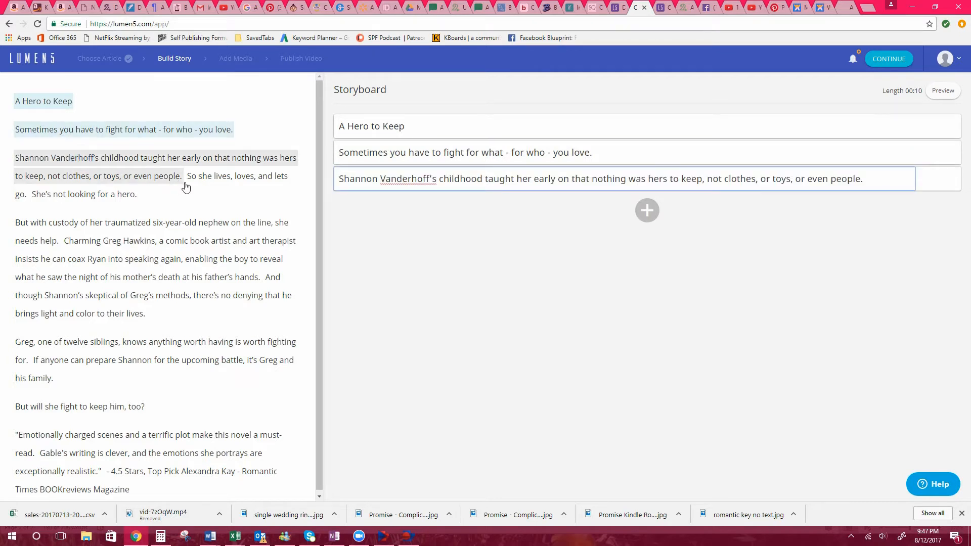
left_click(206, 176)
left_click(130, 196)
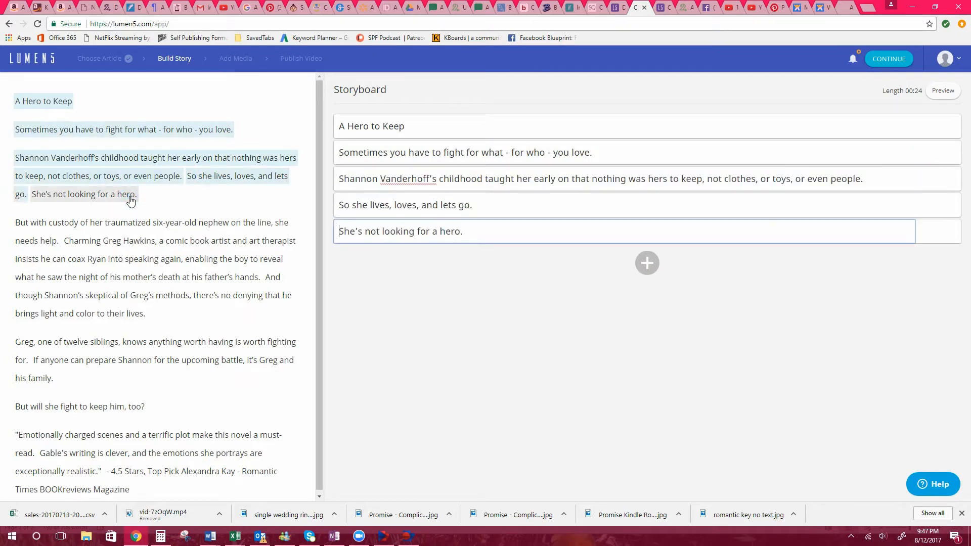
left_click(139, 225)
left_click(143, 241)
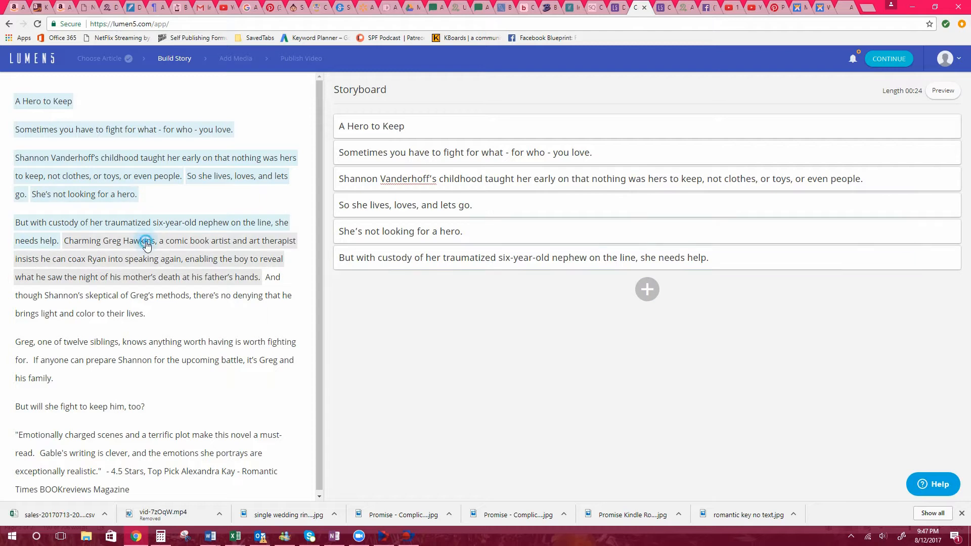
left_click(183, 296)
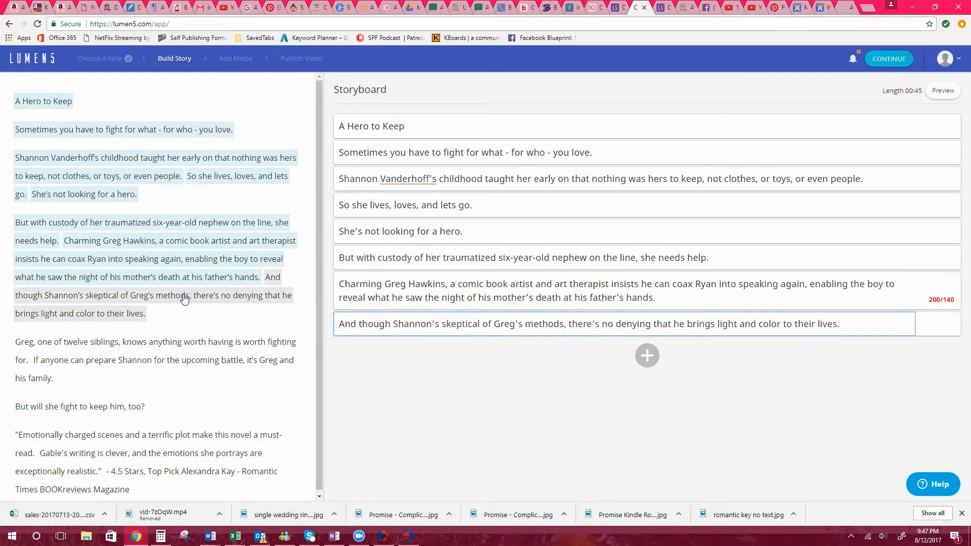
Add the remaining sentences, from "one of twelve siblings" through the 4.5 Stars review credit, to the storyboard as separate scenes.
left_click(158, 342)
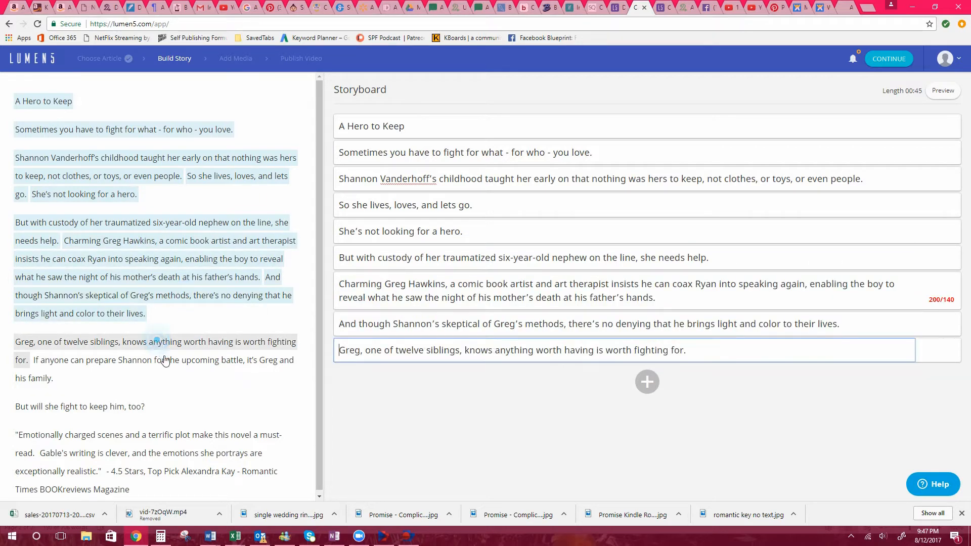
left_click(166, 361)
left_click(112, 410)
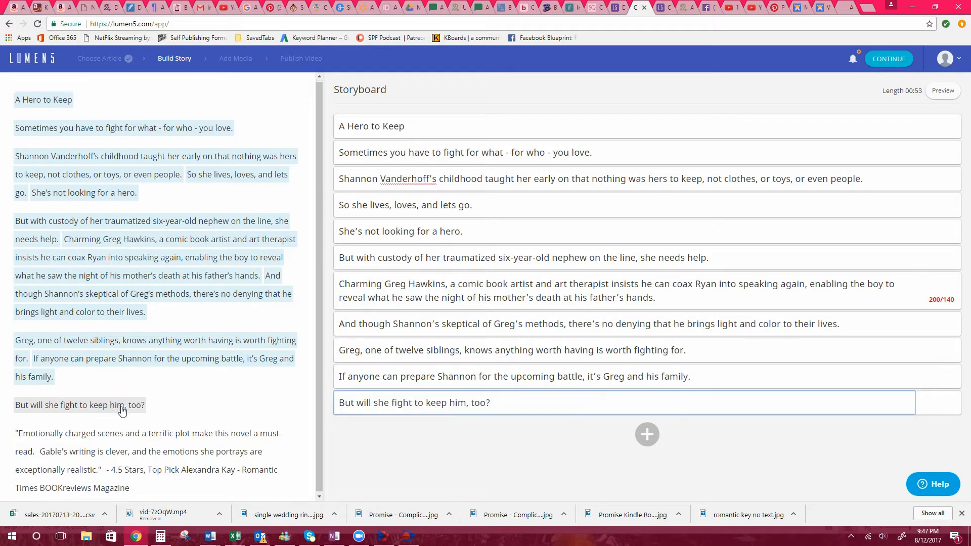
left_click(109, 438)
left_click(113, 450)
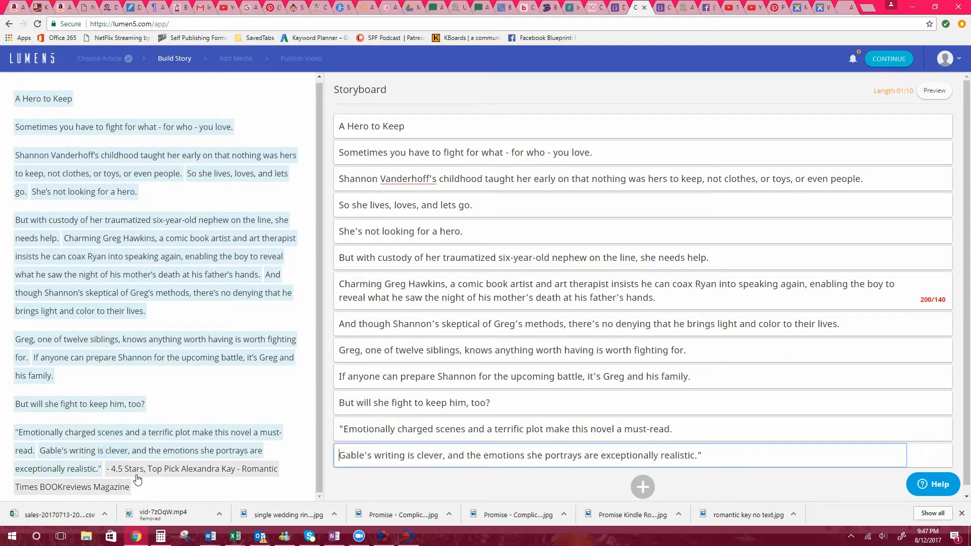
left_click(135, 470)
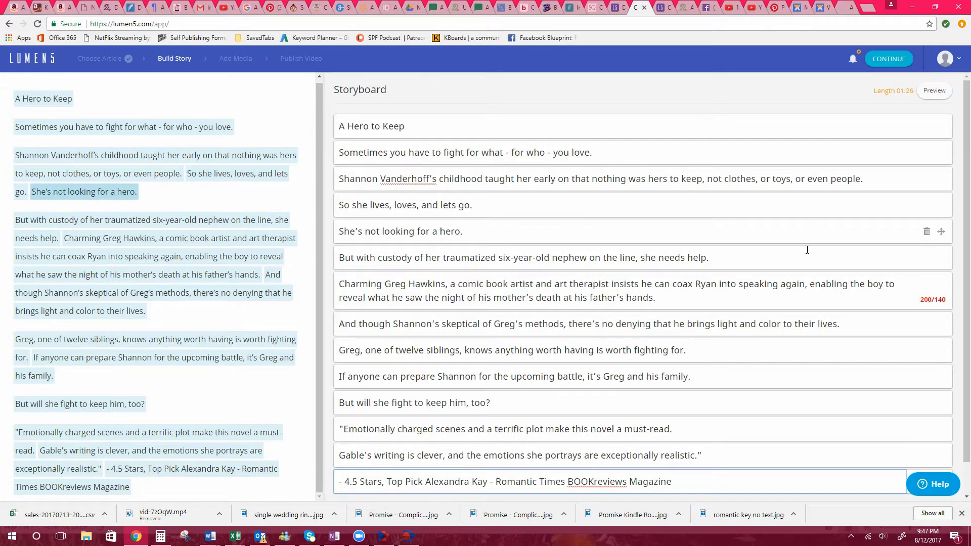
Split the over-long comic book artist scene into two scenes before "enabling the boy".
mouse_move(926, 302)
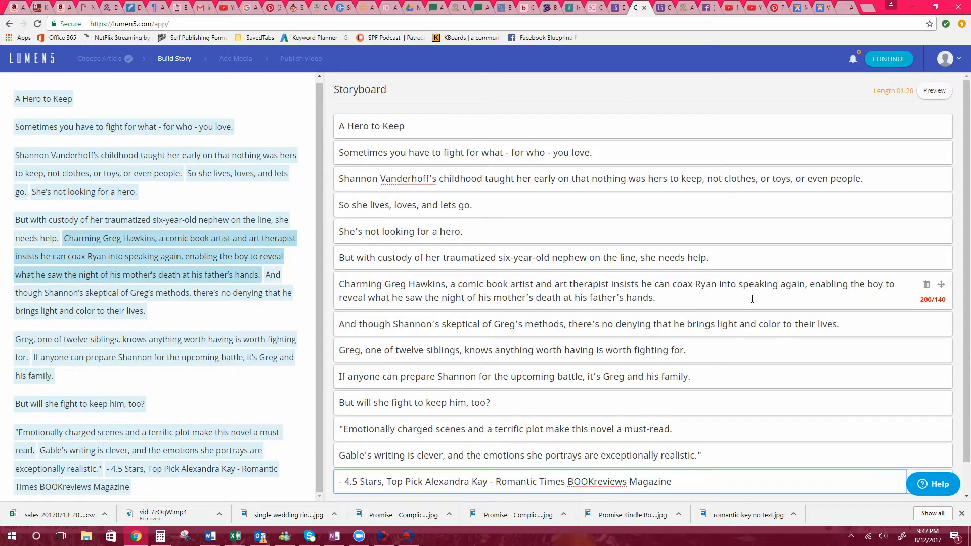
left_click(810, 284)
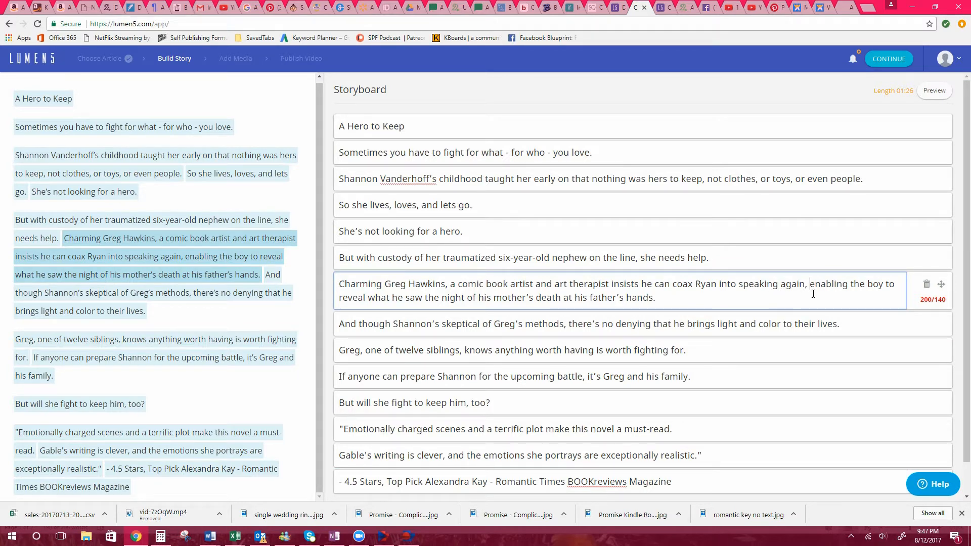
key("Return")
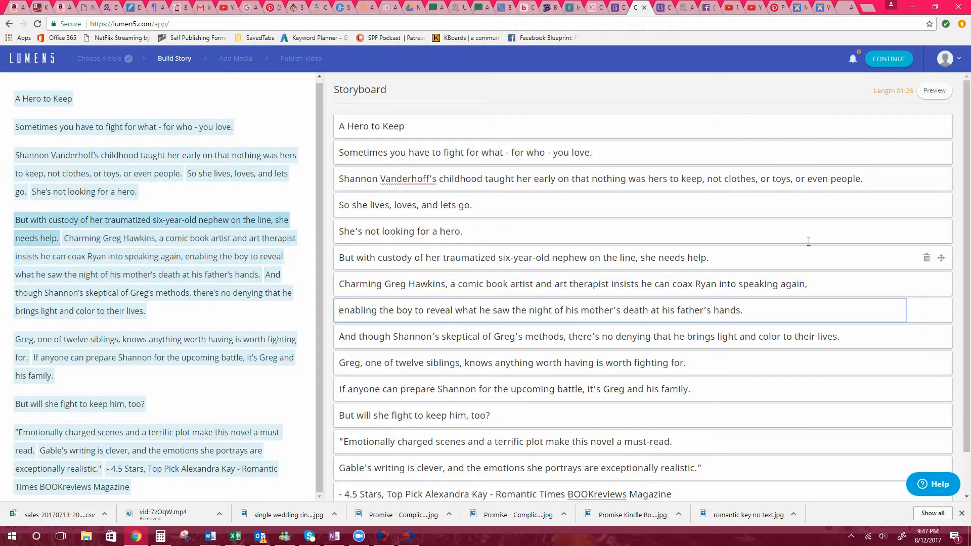
Check the storyboard scenes and play the text preview to judge the story's flow, closing it when finished.
scroll(807, 235, "down", 1)
scroll(808, 231, "down", 1)
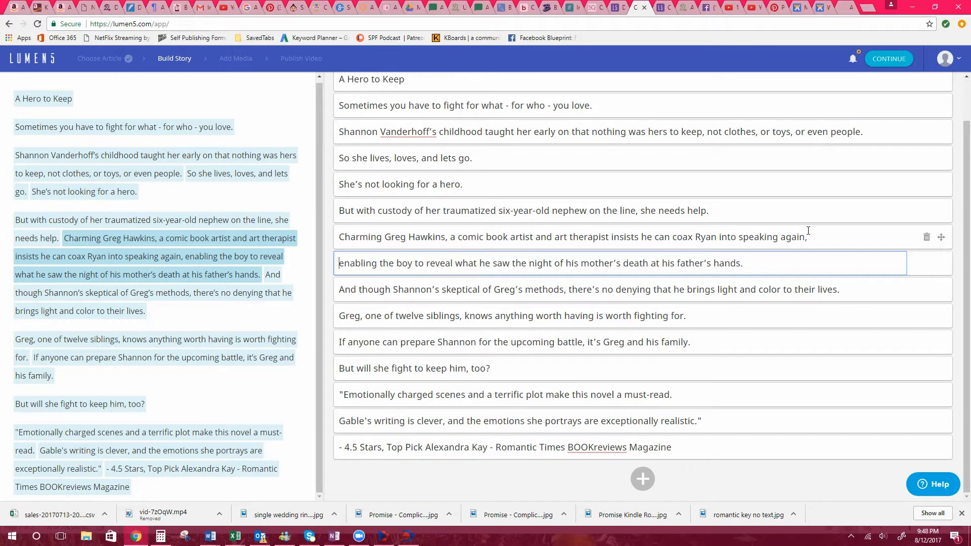
scroll(808, 231, "up", 2)
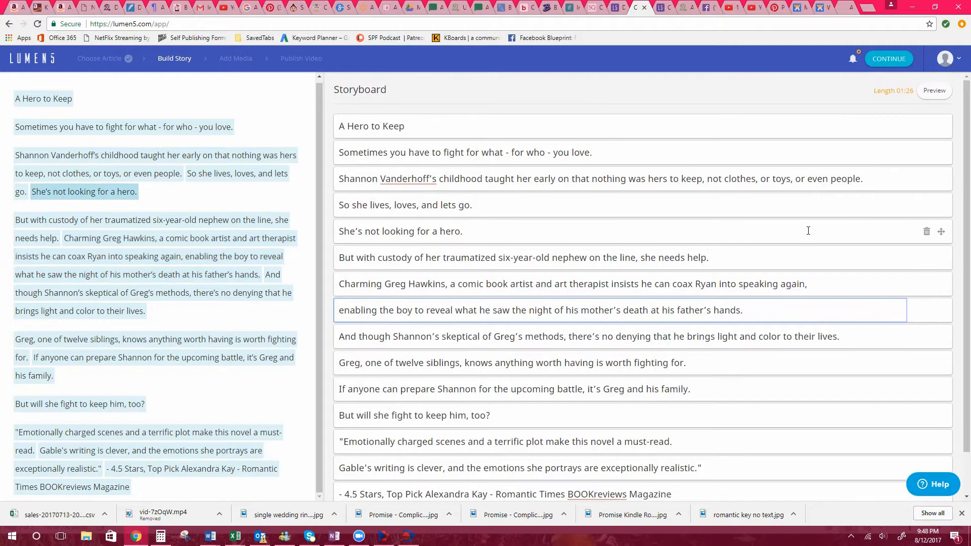
left_click(484, 202)
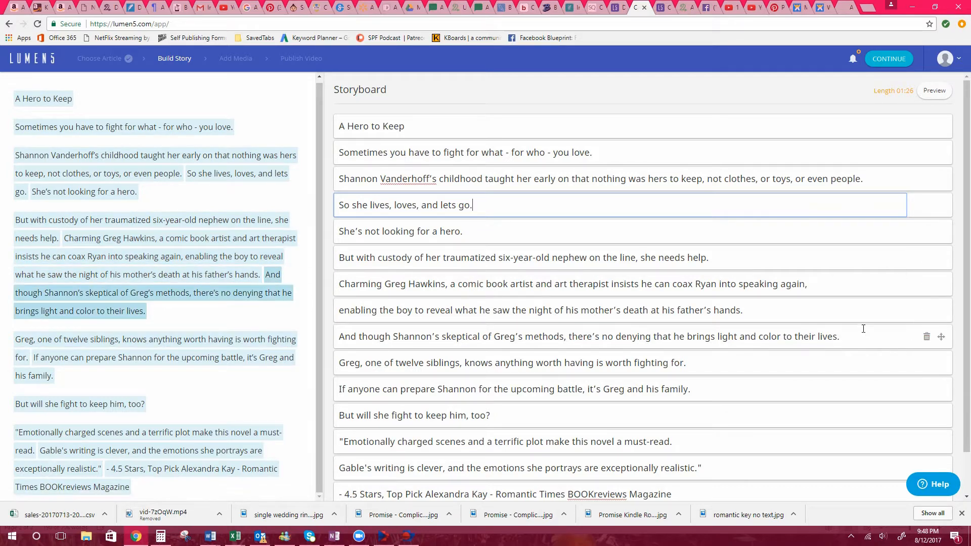
scroll(857, 247, "down", 1)
scroll(857, 245, "up", 1)
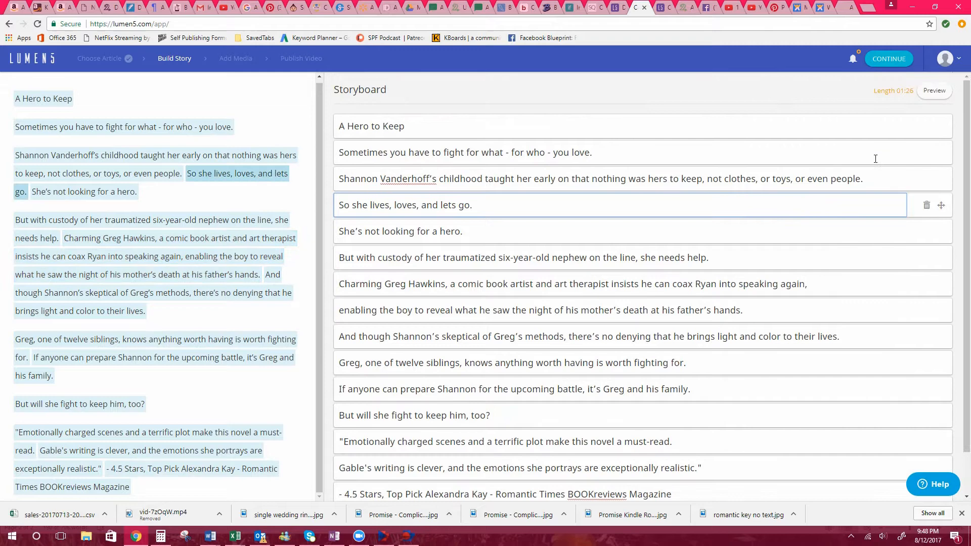
left_click(931, 92)
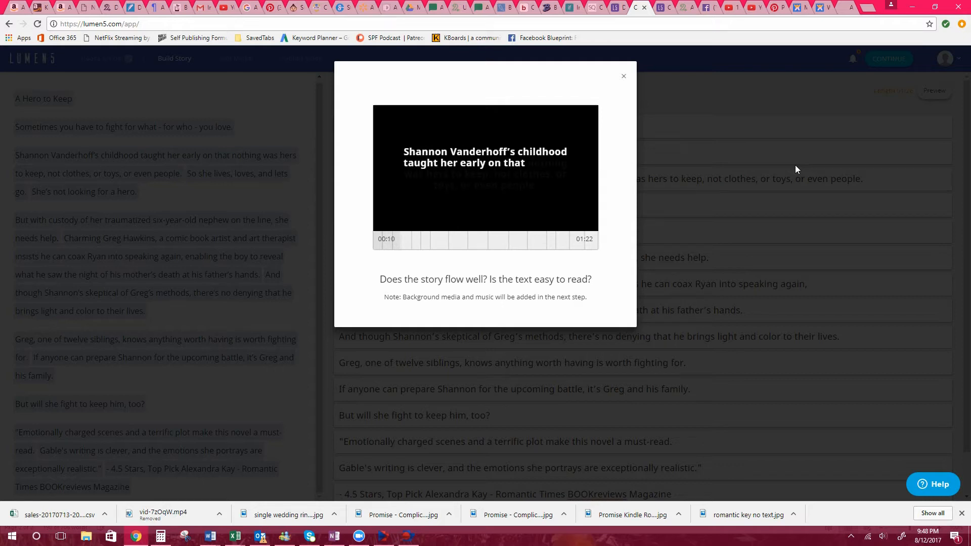
left_click(623, 79)
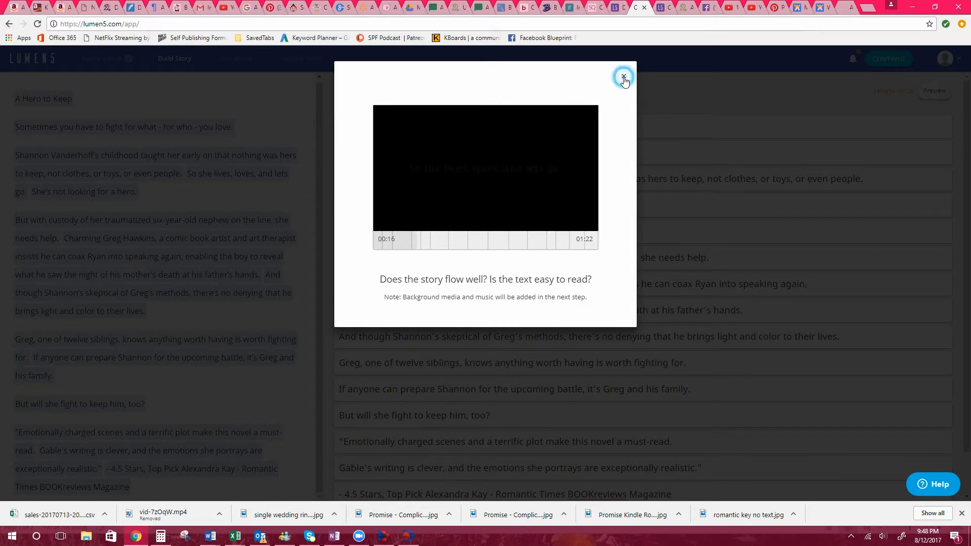
Accept the storyboard and proceed to the media stage.
scroll(899, 240, "down", 2)
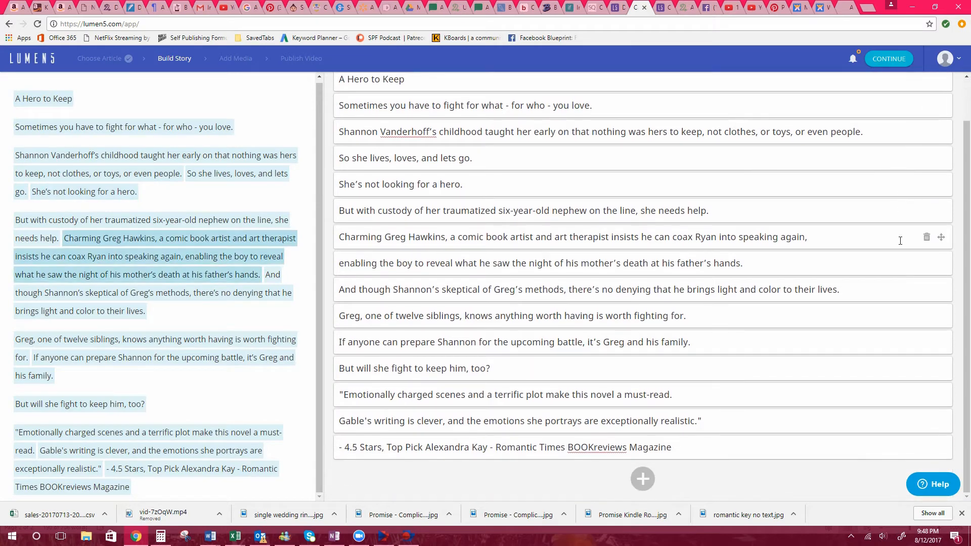
scroll(856, 285, "up", 2)
left_click(886, 66)
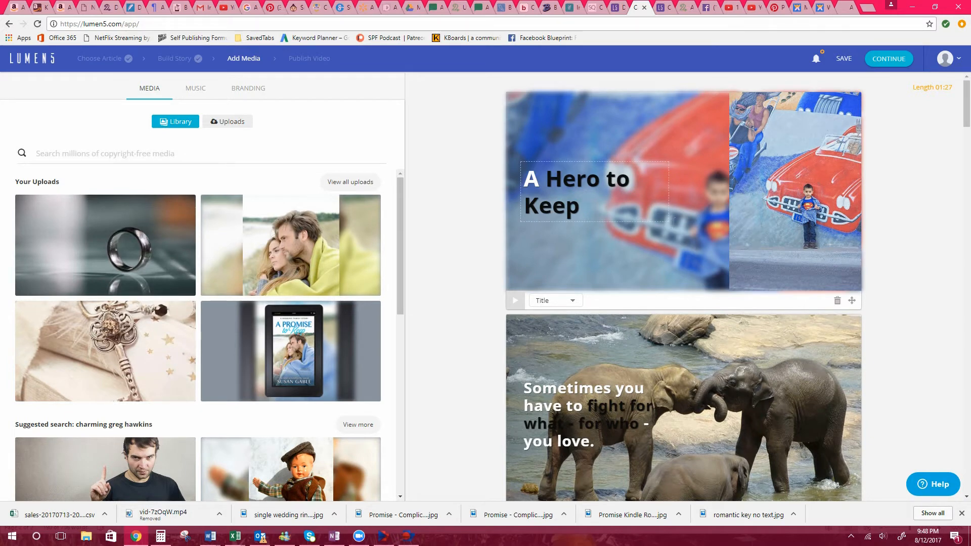
Examine the media library and the images automatically assigned to the first scenes.
left_click(176, 126)
scroll(646, 228, "down", 2)
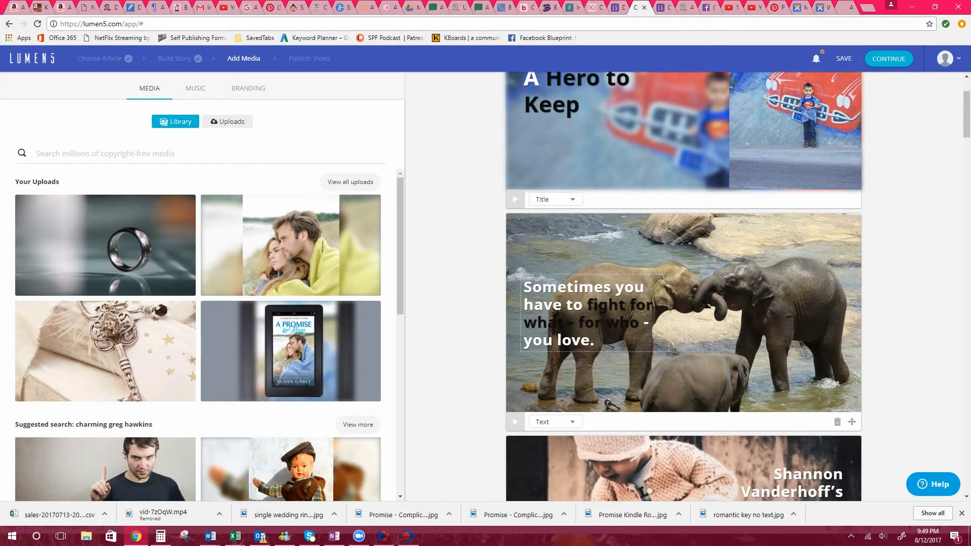
scroll(699, 354, "down", 1)
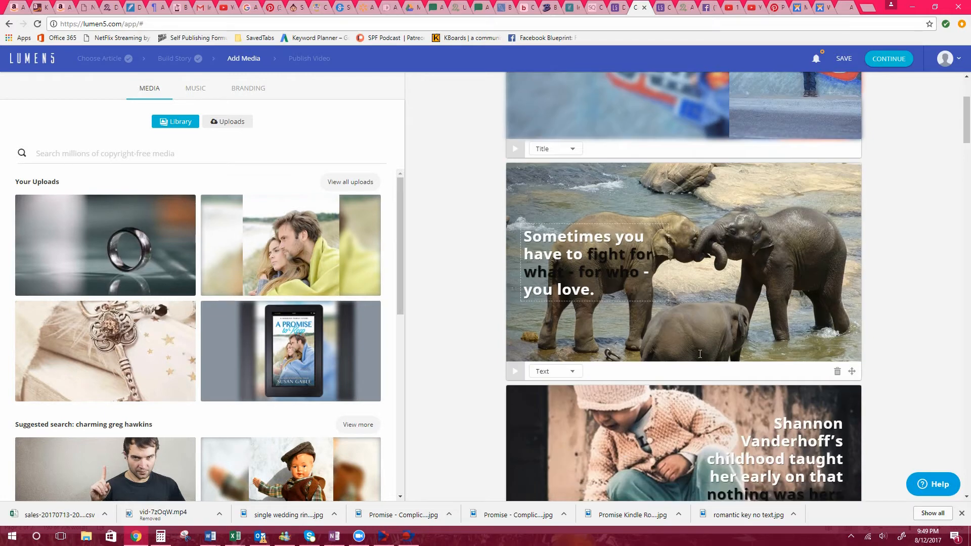
mouse_move(410, 541)
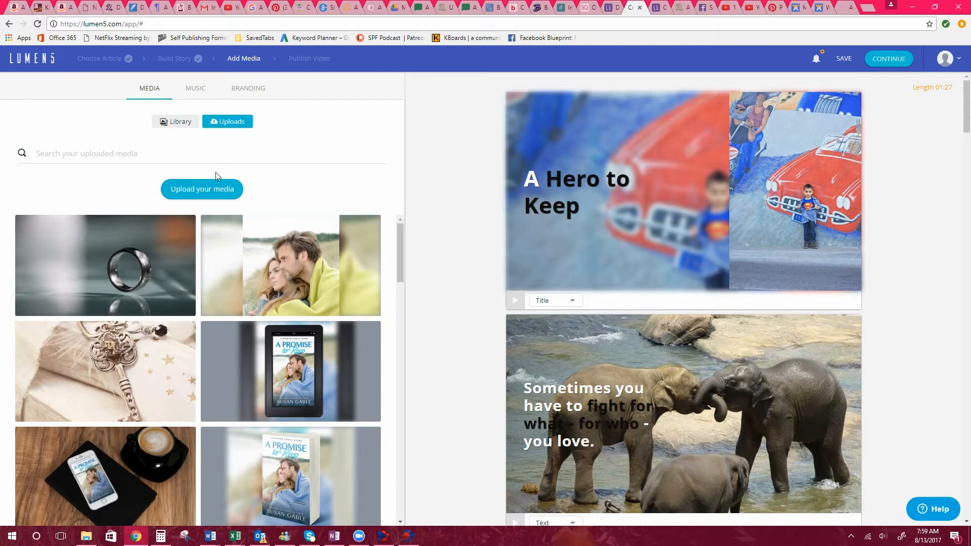
Start a media upload and bring up the "HeroToKeep 3D Covers & More" folder in File Explorer, placed over the upload page.
left_click(197, 192)
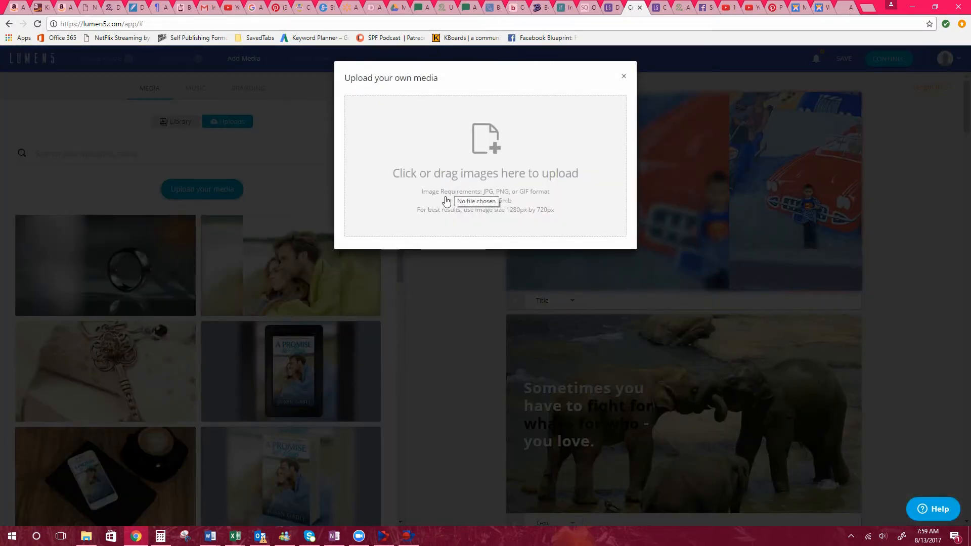
left_click(94, 539)
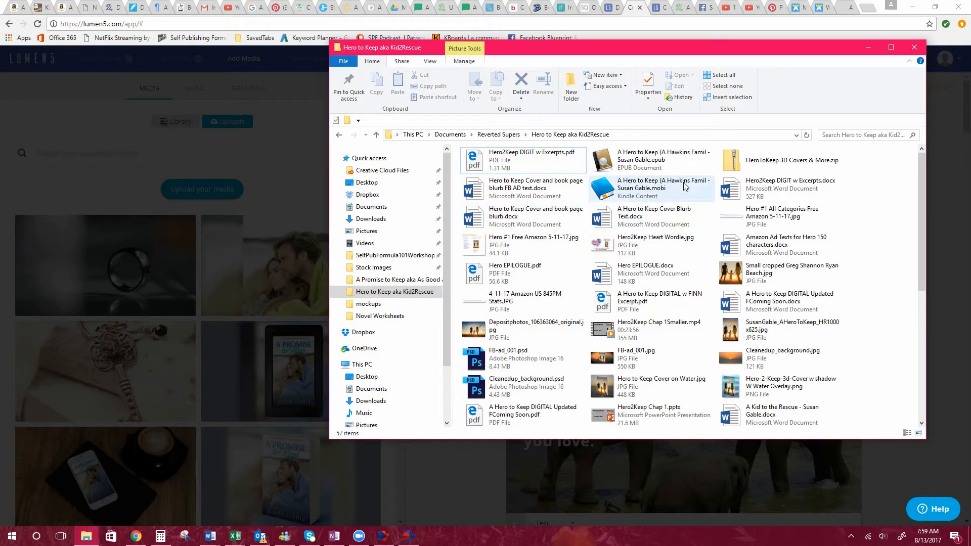
double_click(750, 166)
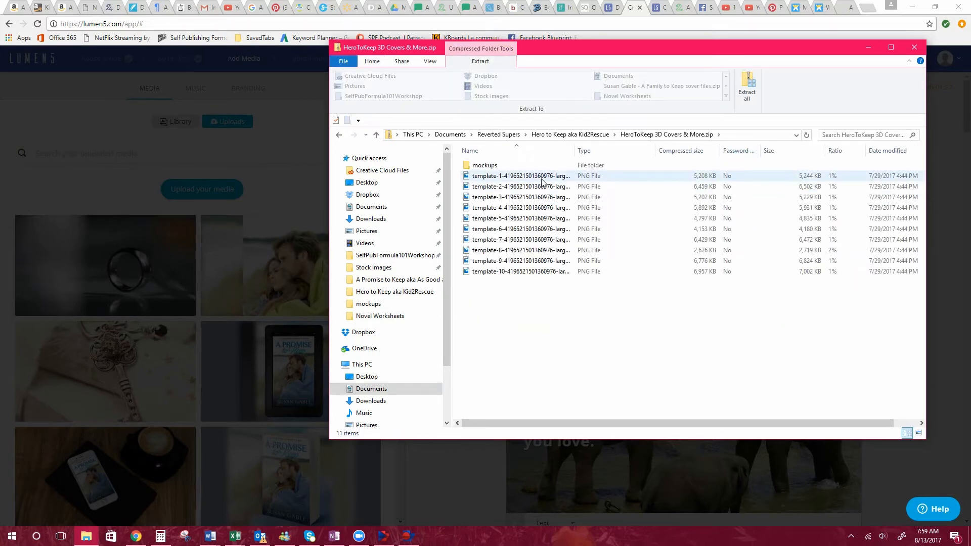
double_click(478, 166)
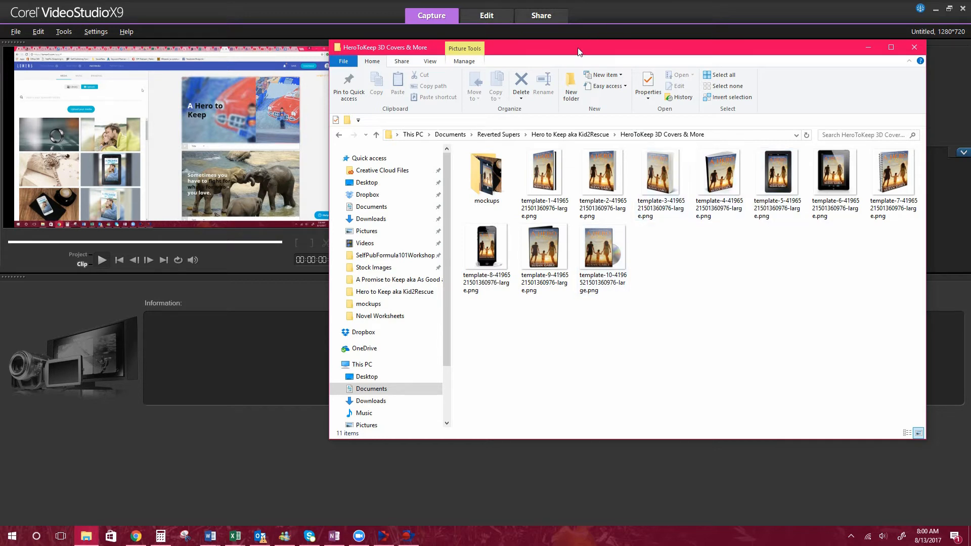
left_click_drag(578, 51, 419, 72)
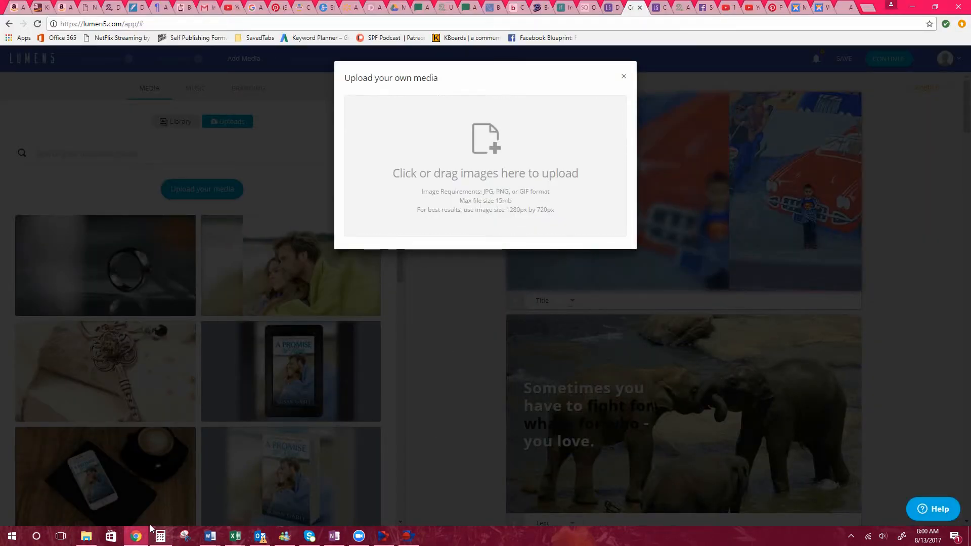
left_click(86, 535)
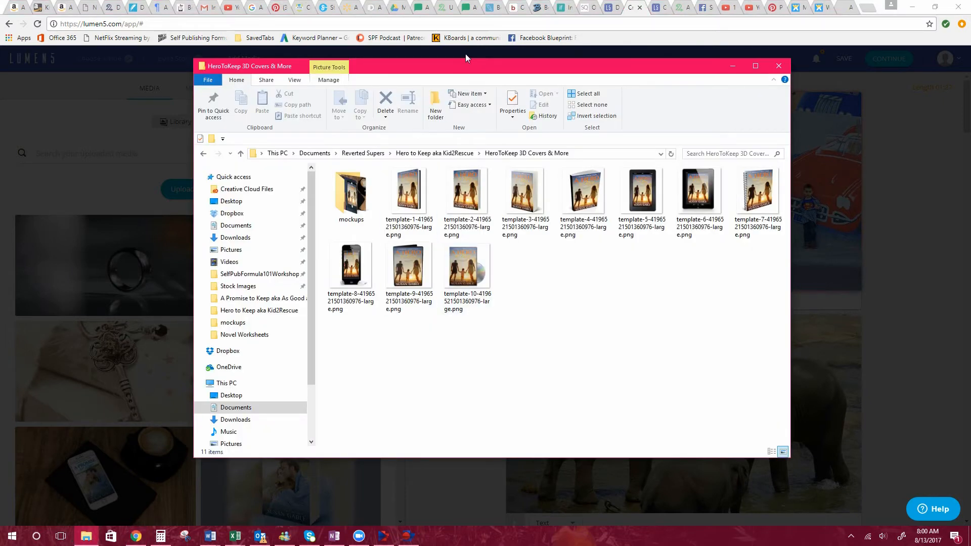
left_click_drag(473, 68, 643, 75)
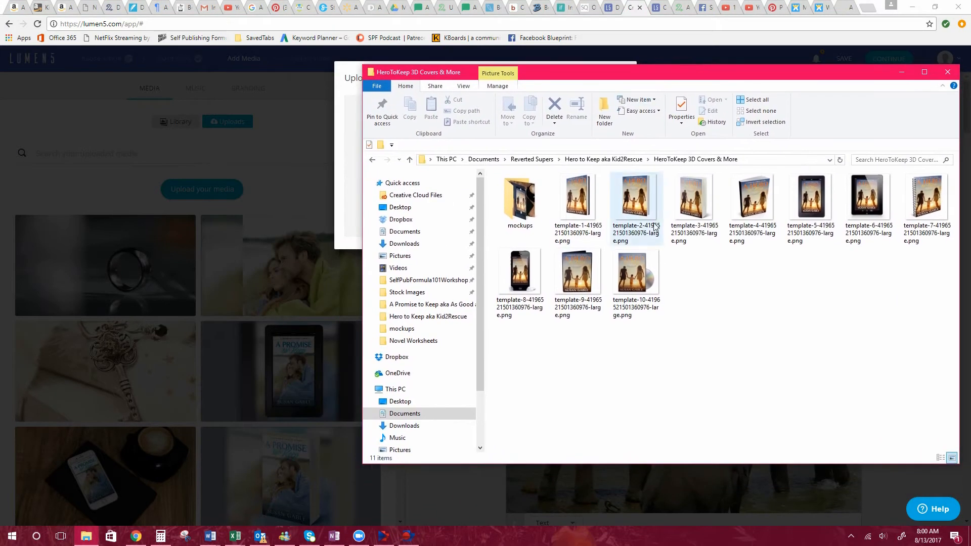
Upload the template-3, template-4 and template-5 cover images from the folder, crediting them as your own photos.
left_click(690, 205)
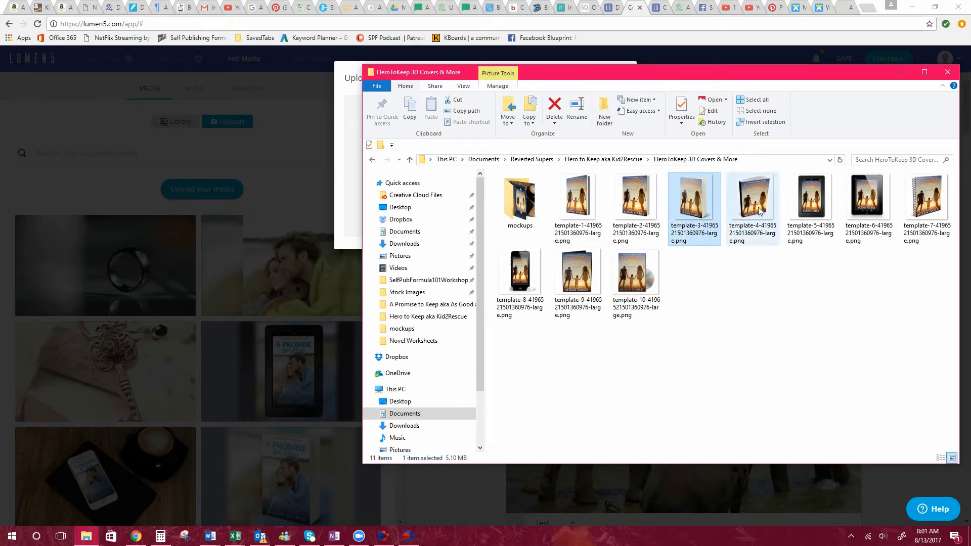
left_click(812, 209, "shift")
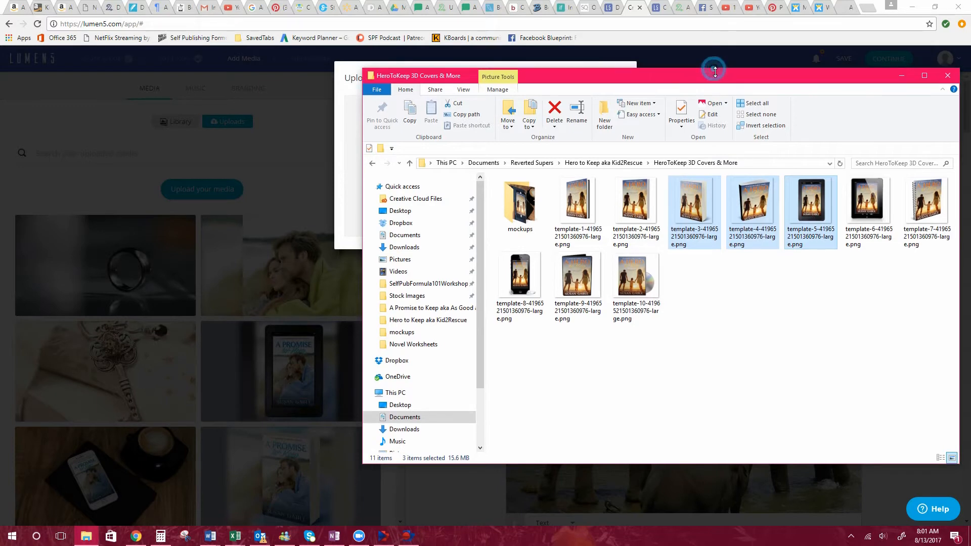
left_click_drag(712, 69, 712, 126)
left_click_drag(775, 256, 482, 111)
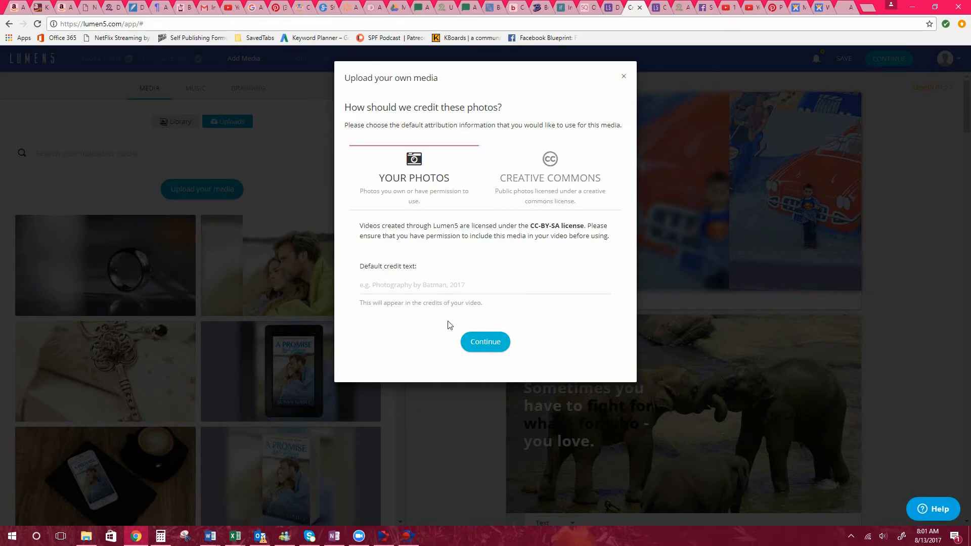
left_click(479, 346)
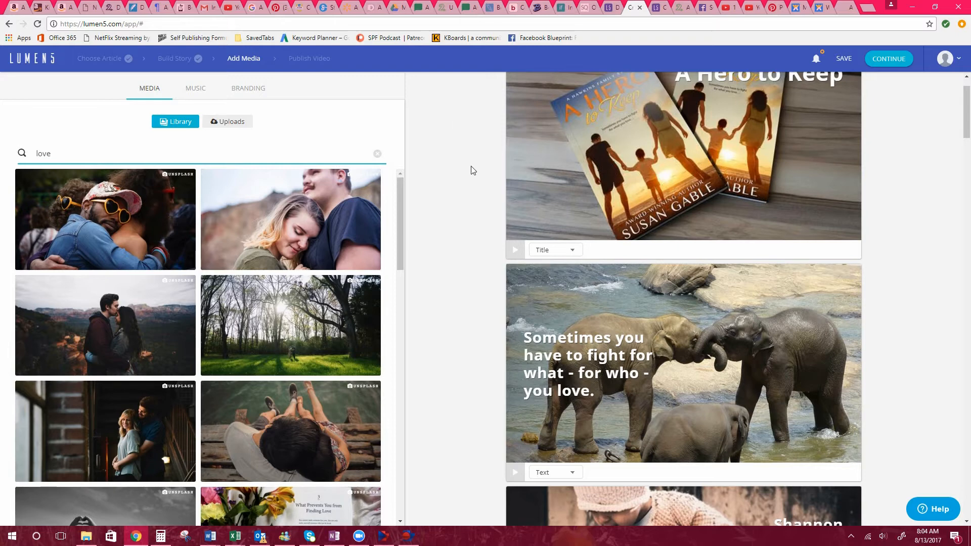
Show the uploaded media and clear its "fight for love" search.
scroll(467, 197, "up", 1)
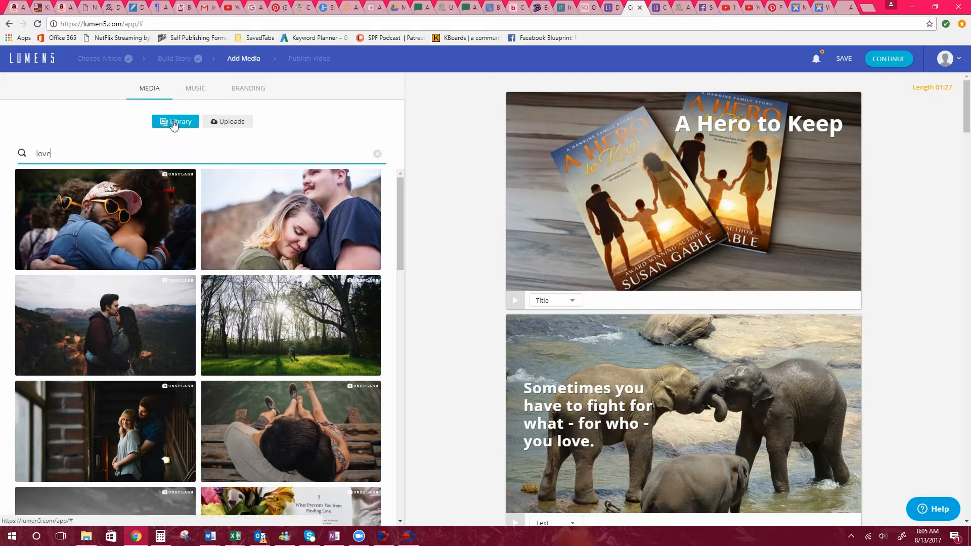
left_click(224, 127)
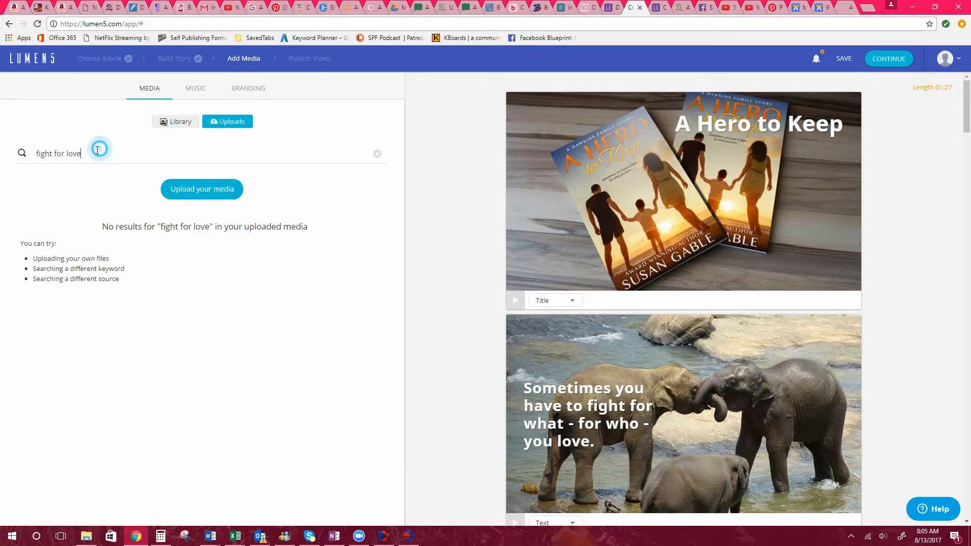
left_click_drag(97, 149, 1, 155)
key("BackSpace")
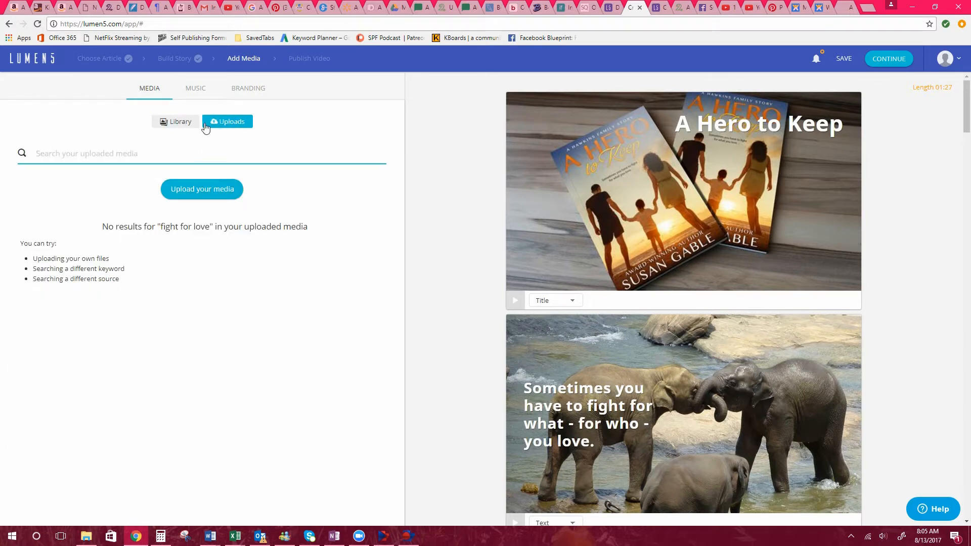
left_click(227, 123)
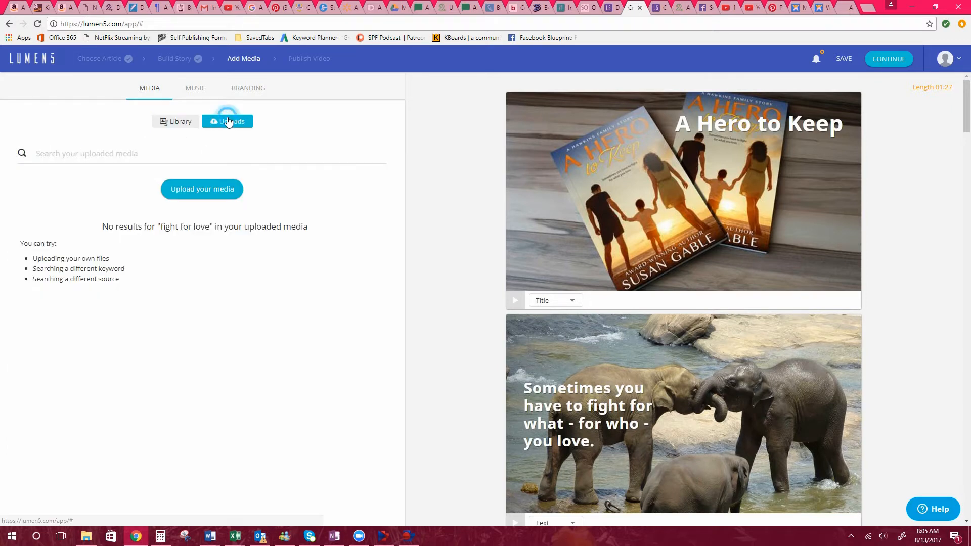
Search the media library for "romance" instead of "love" and browse the images.
left_click(176, 123)
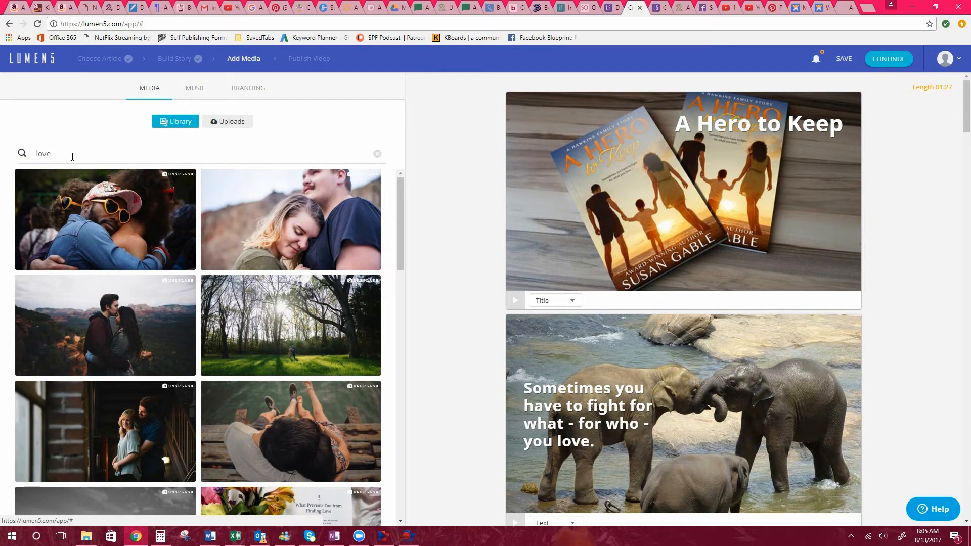
left_click_drag(68, 152, 31, 154)
key("BackSpace")
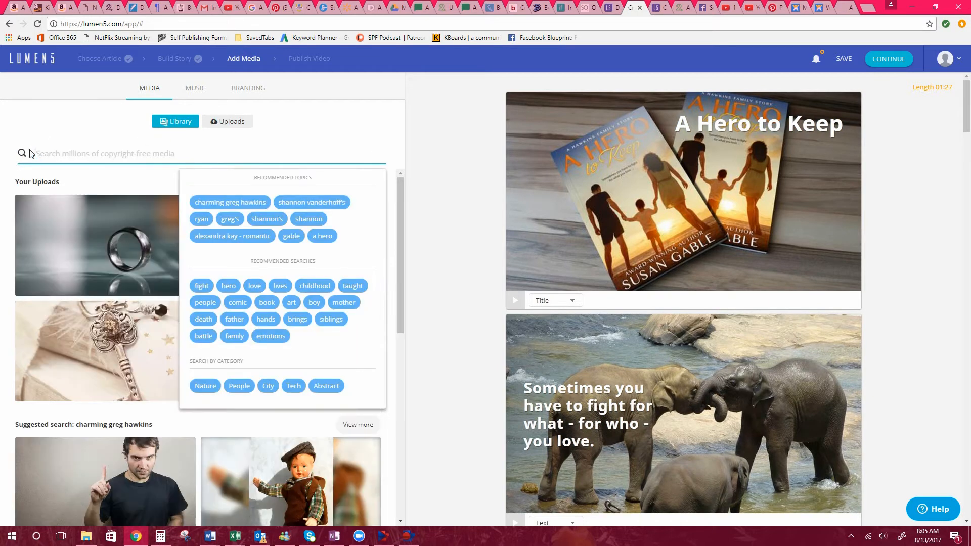
type("romance")
key("Return")
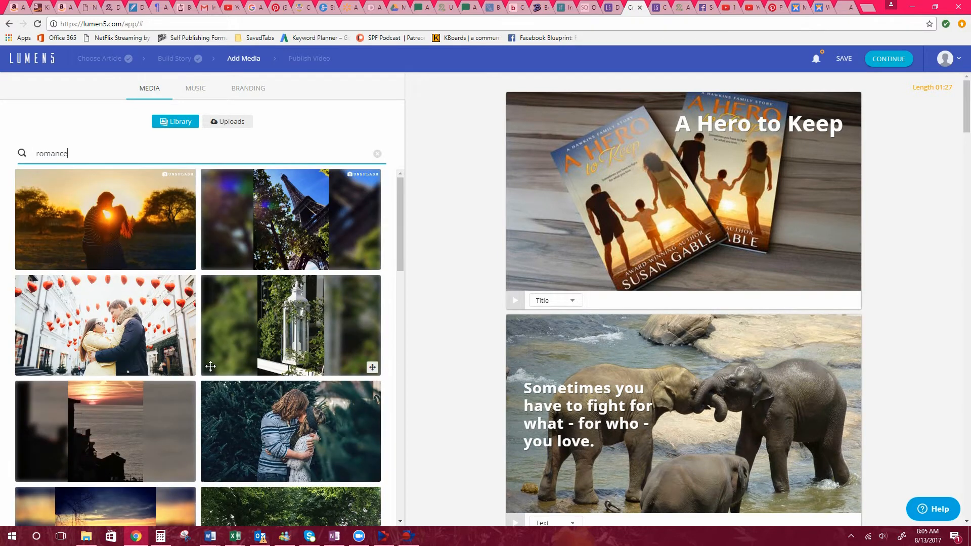
scroll(153, 399, "down", 3)
scroll(162, 349, "down", 9)
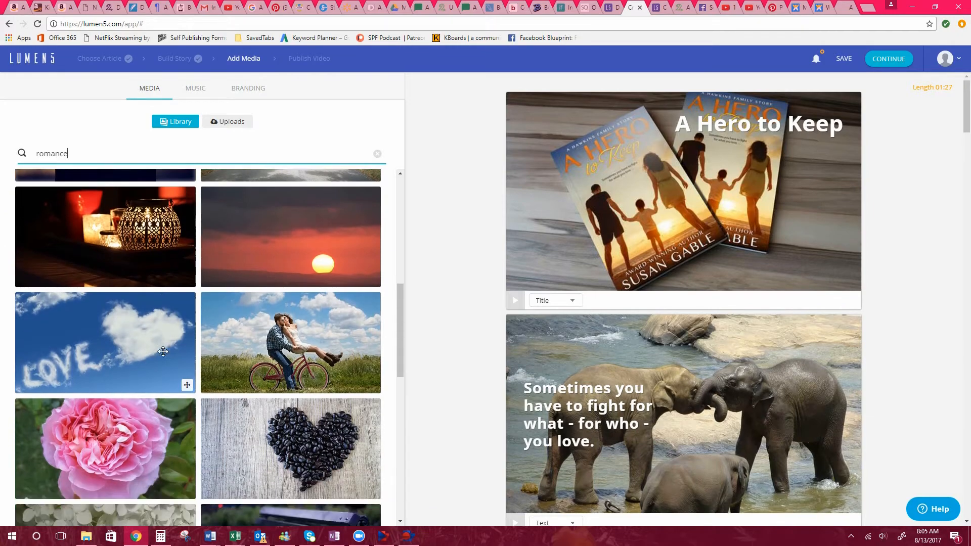
scroll(163, 351, "down", 10)
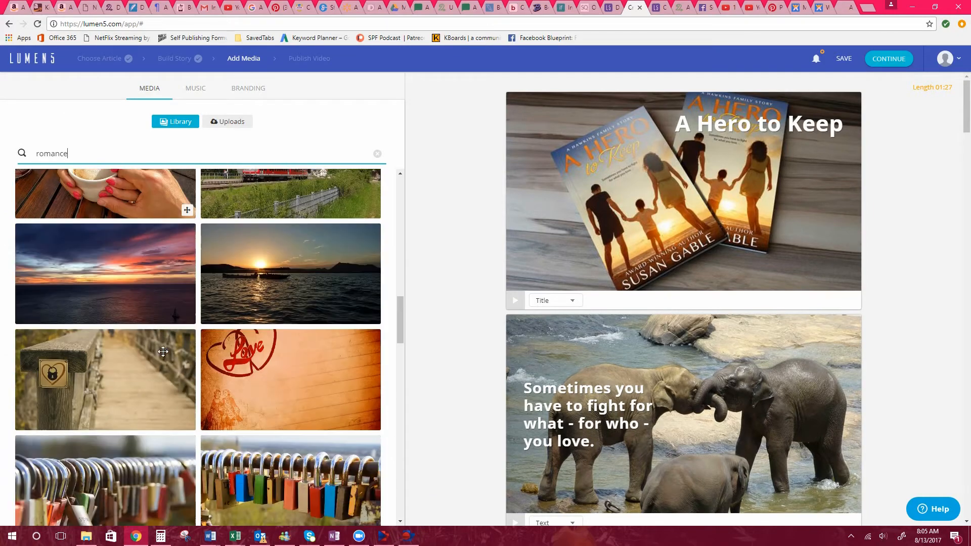
scroll(163, 351, "up", 20)
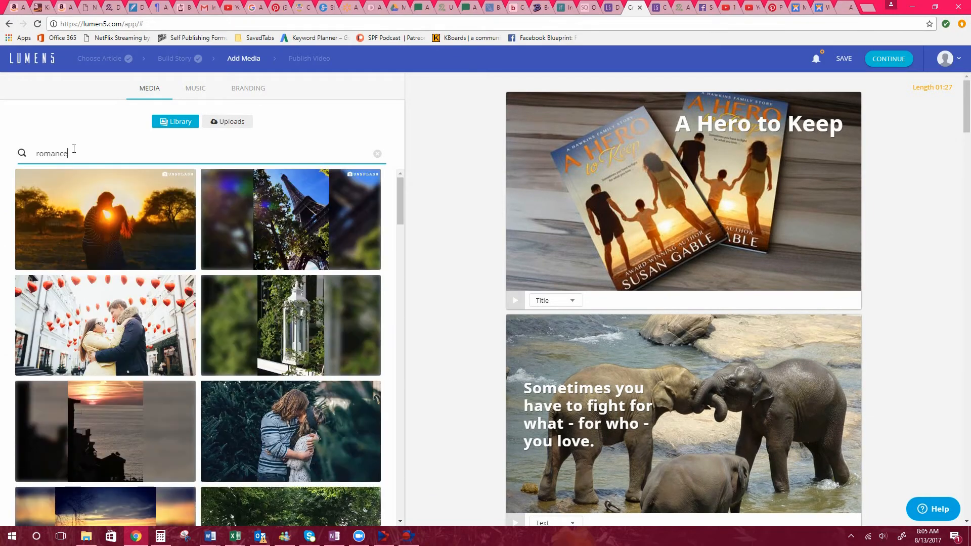
Replace the library search with "hope" and look through the images.
key("BackSpace")
key("BackSpace")
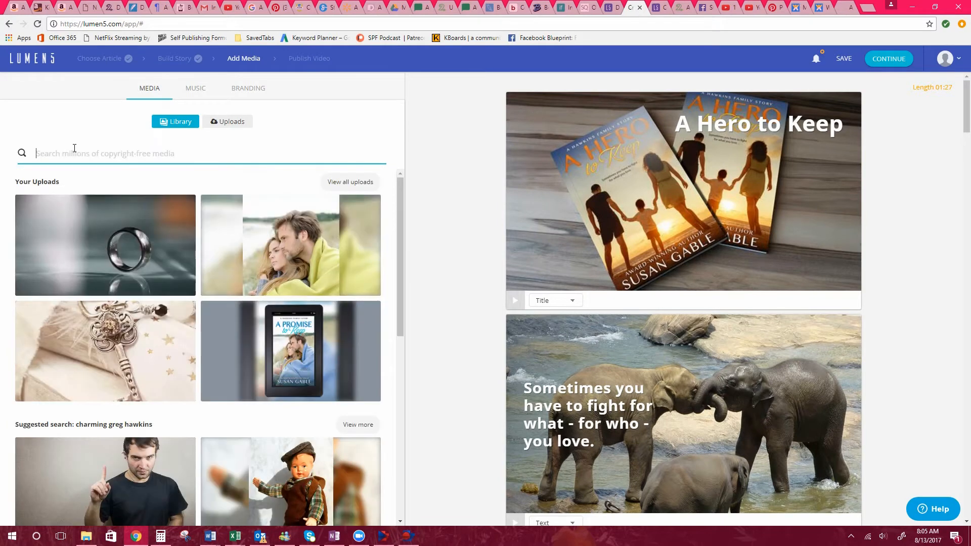
type("hope")
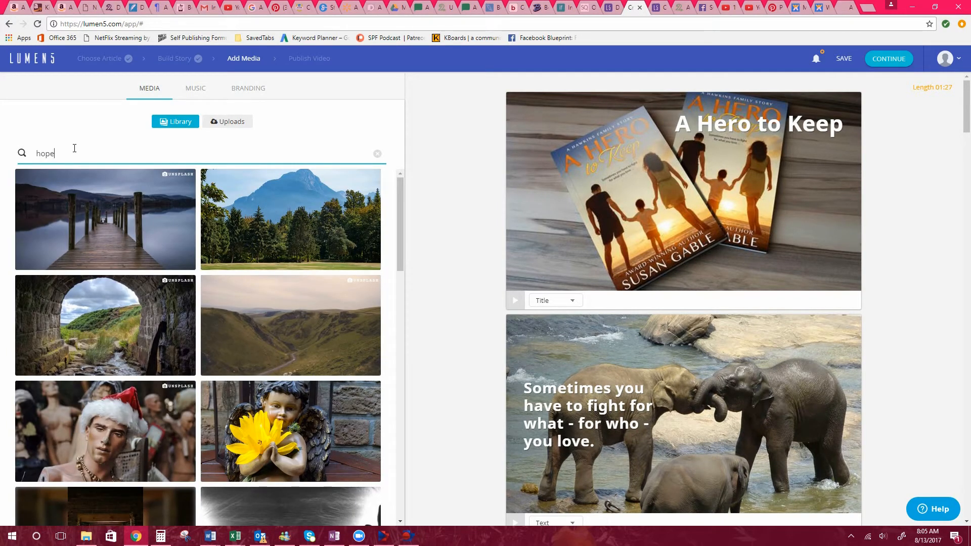
scroll(167, 256, "down", 12)
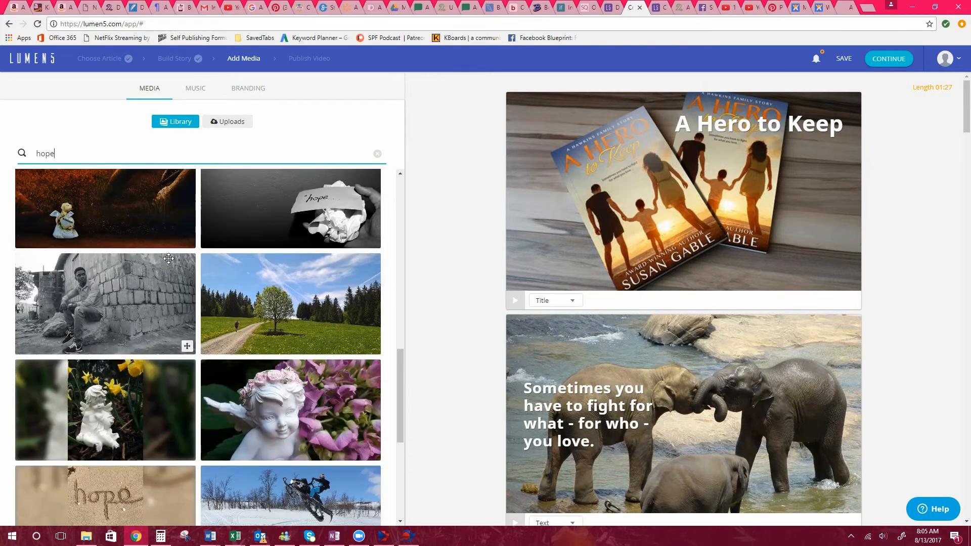
scroll(168, 259, "down", 15)
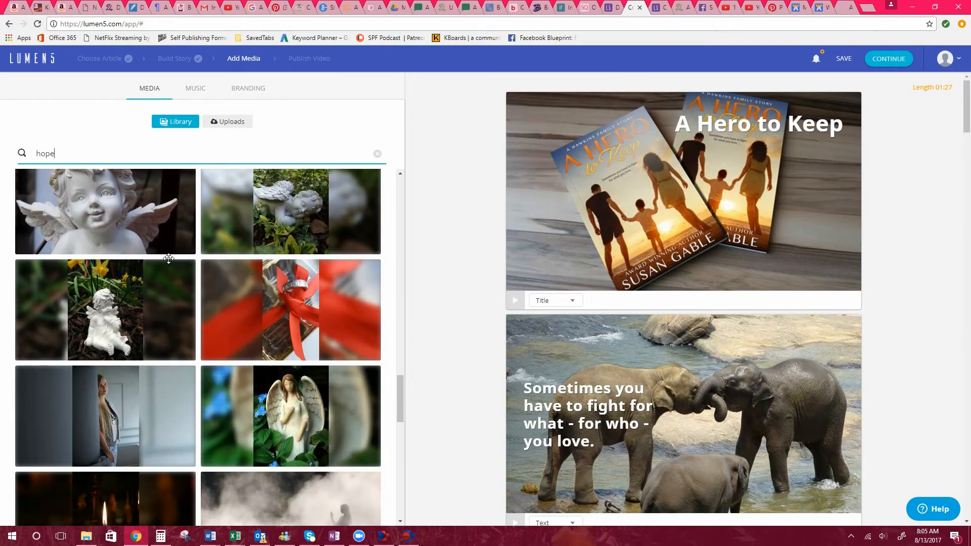
scroll(168, 258, "up", 20)
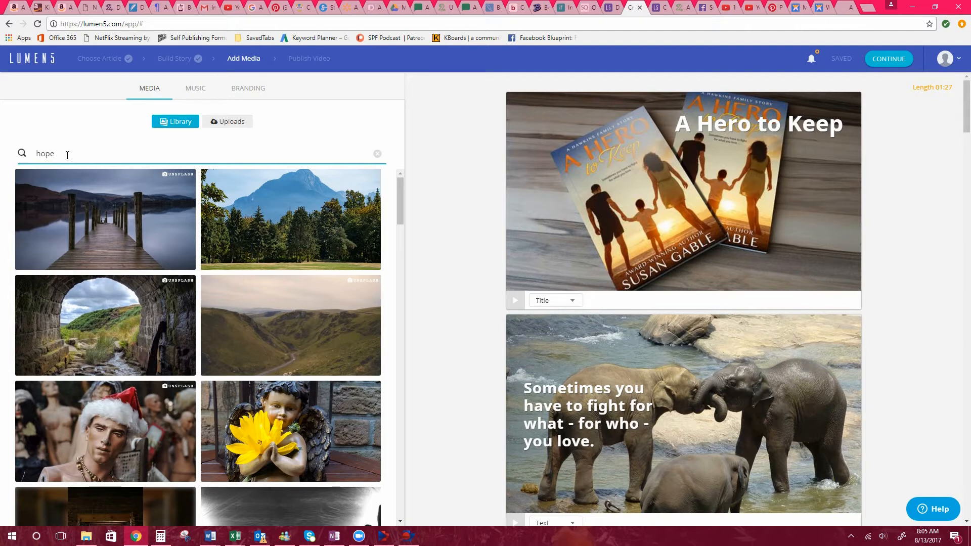
Search the media library for "mystery" and look over the first images.
key("BackSpace")
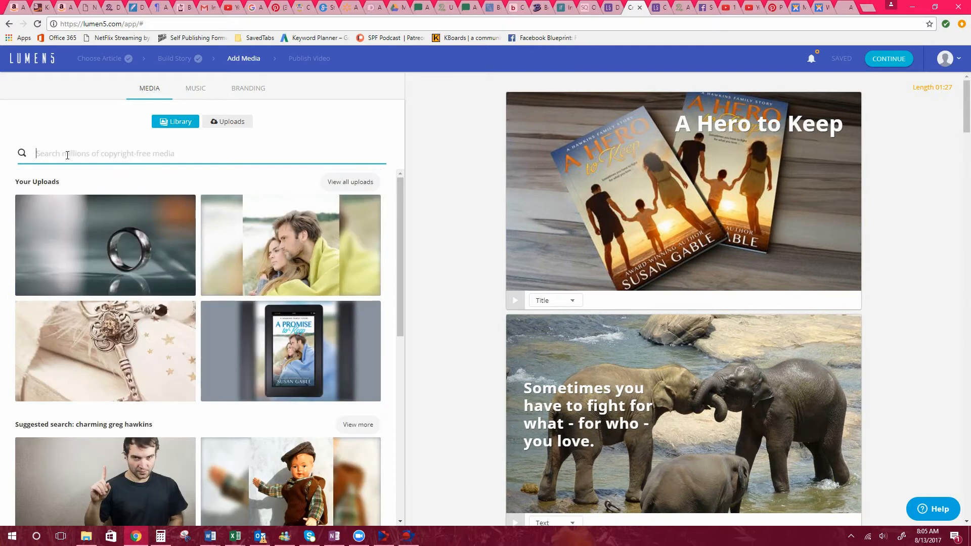
type("myst")
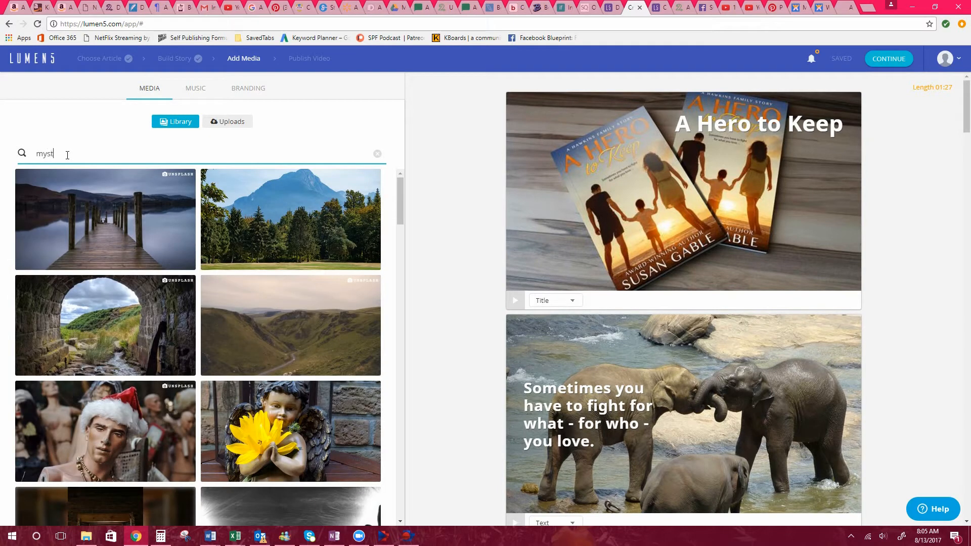
type("ery")
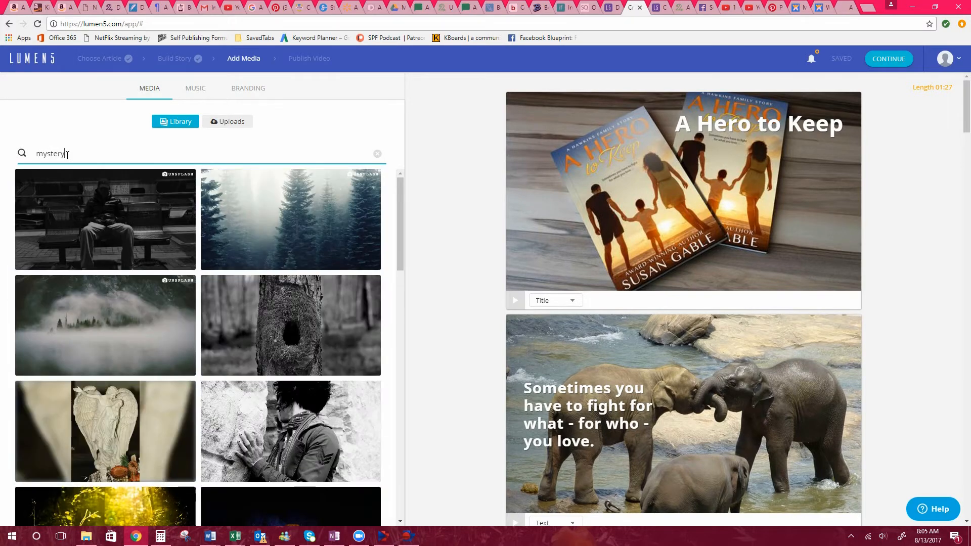
scroll(104, 219, "down", 9)
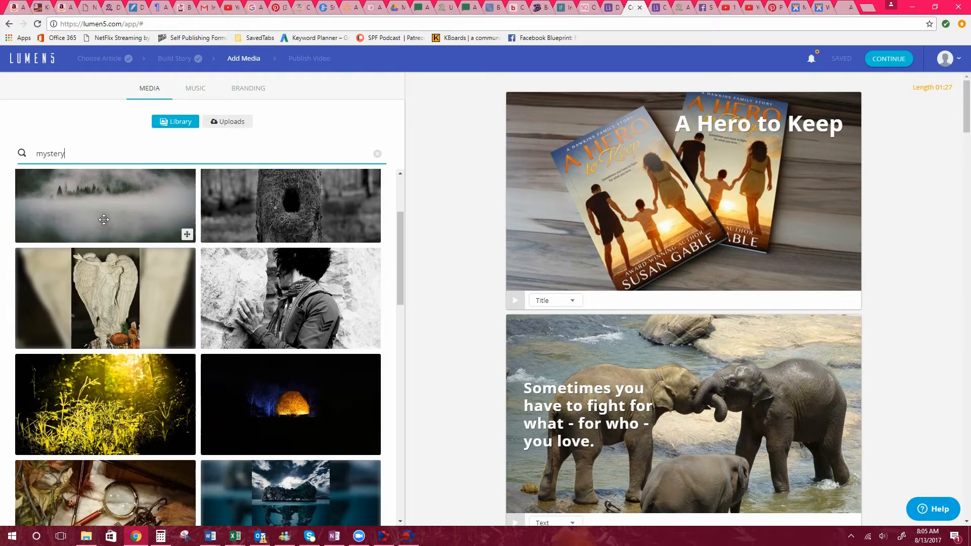
scroll(104, 220, "up", 10)
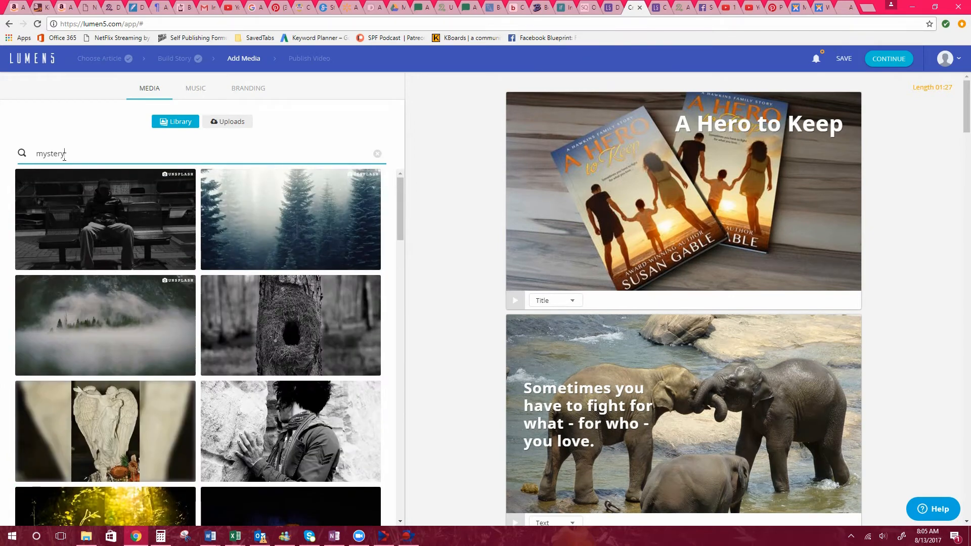
Change the library search to "Paris" and browse the images.
key("BackSpace")
key("BackSpace")
key("BackSpace")
key("BackSpace")
key("BackSpace")
key("BackSpace")
key("BackSpace")
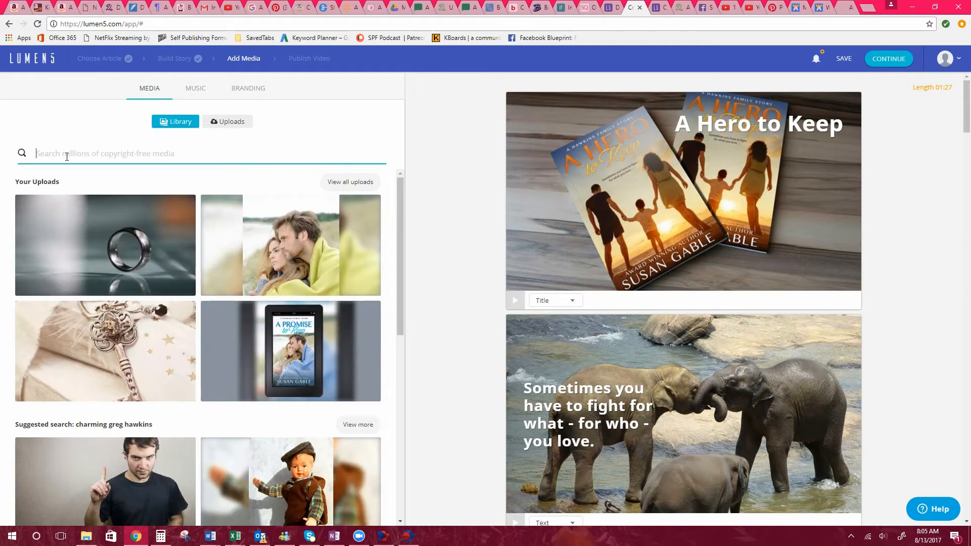
type("Paris")
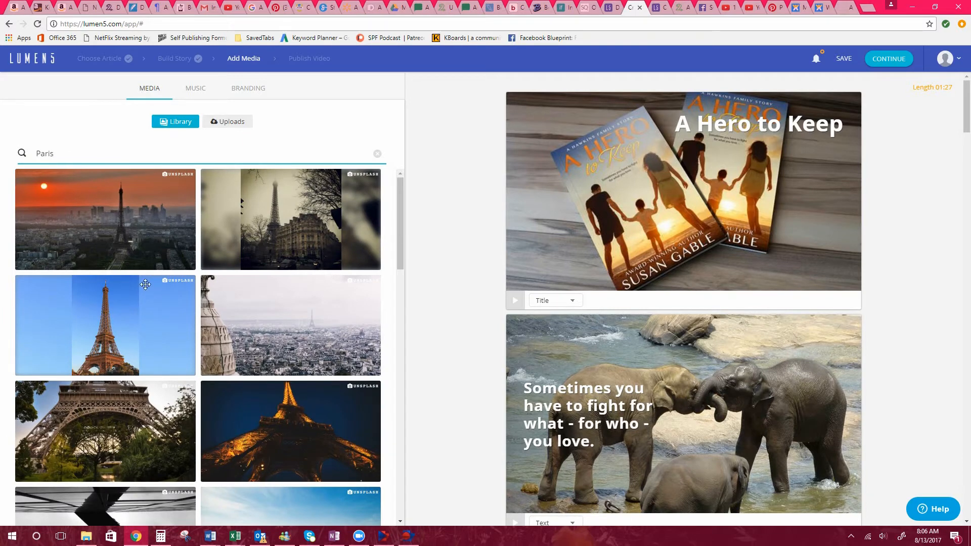
scroll(140, 298, "down", 3)
scroll(140, 299, "down", 3)
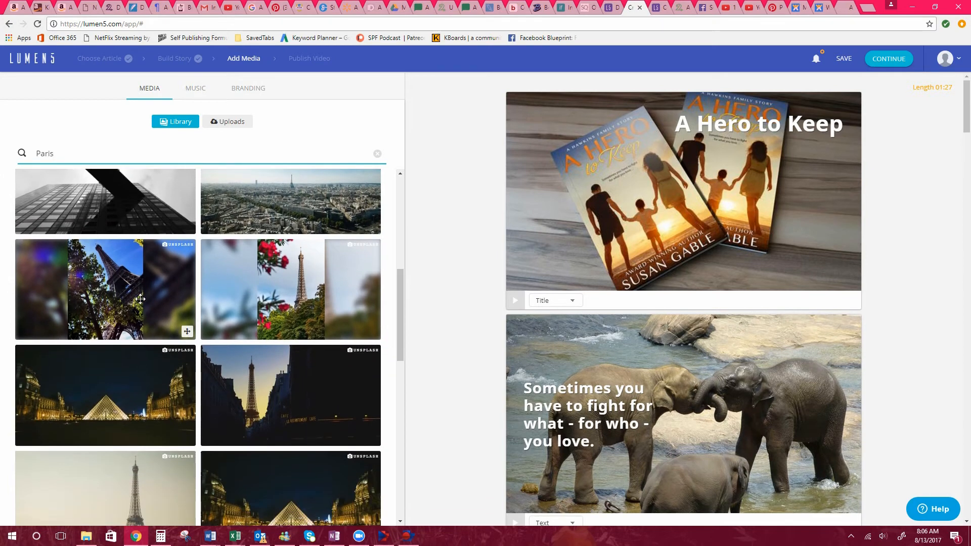
scroll(140, 299, "down", 4)
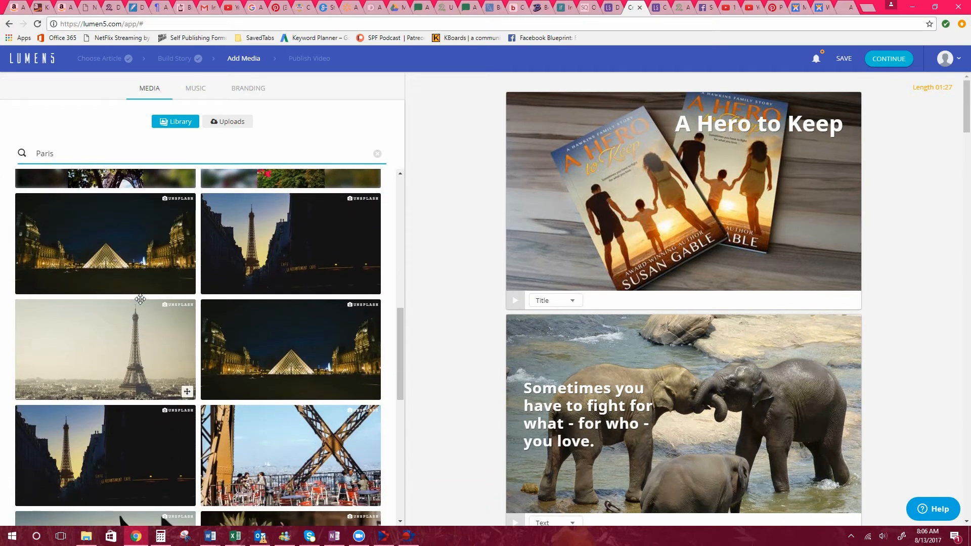
Look through the remaining Paris images and browse the music tracks filtered by the Inspirational mood.
scroll(140, 299, "down", 1)
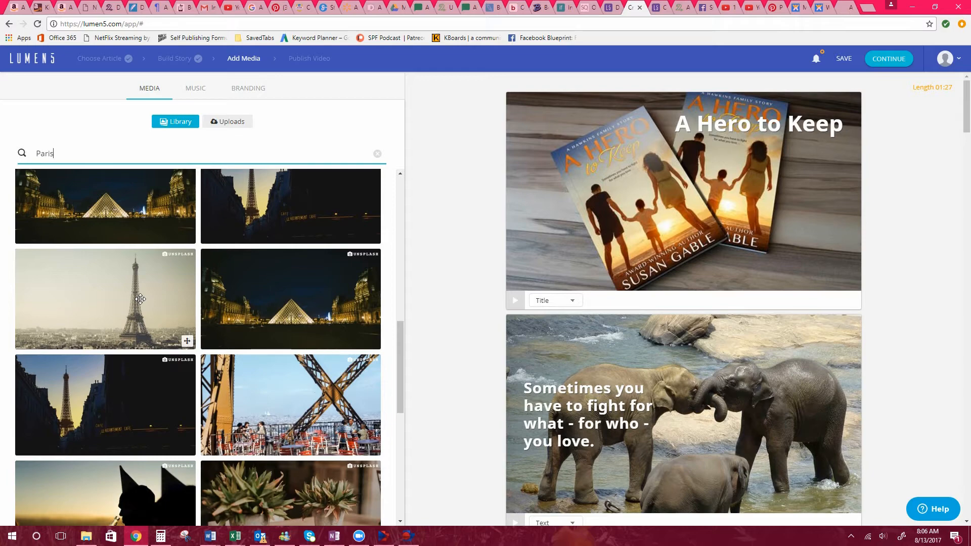
scroll(213, 288, "up", 11)
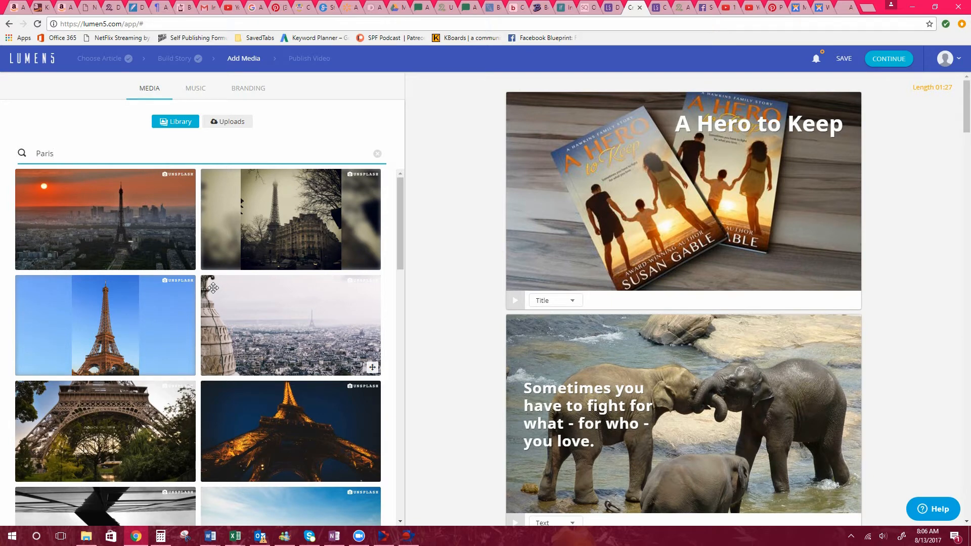
left_click(197, 89)
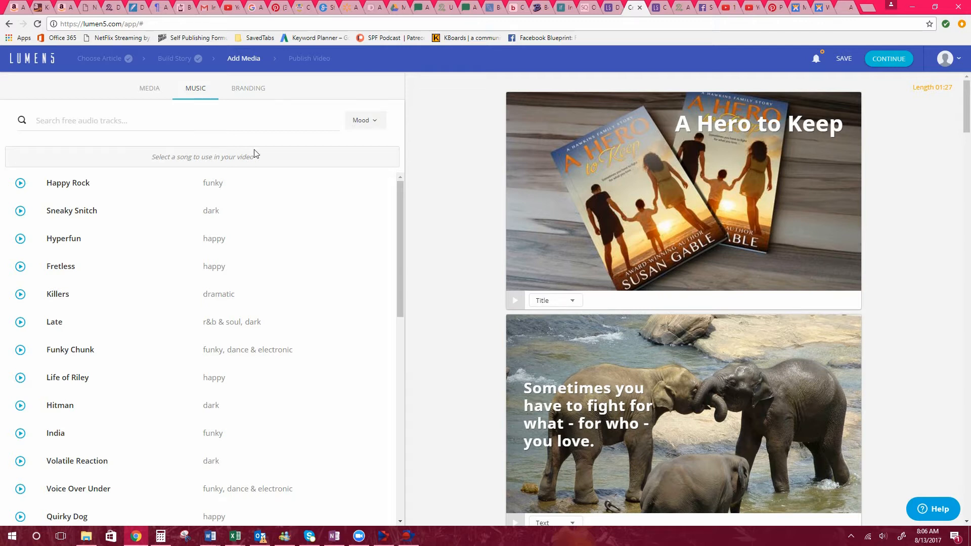
left_click(373, 122)
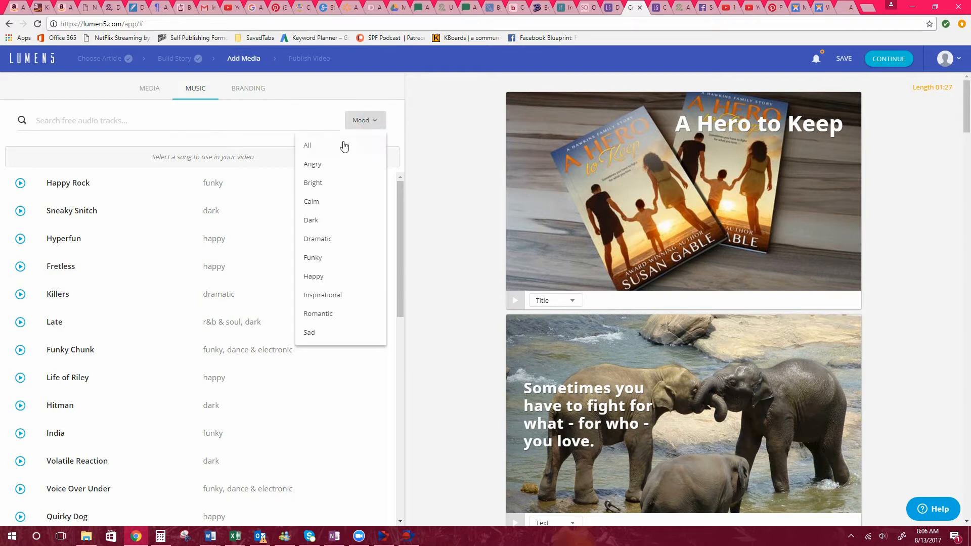
left_click(327, 295)
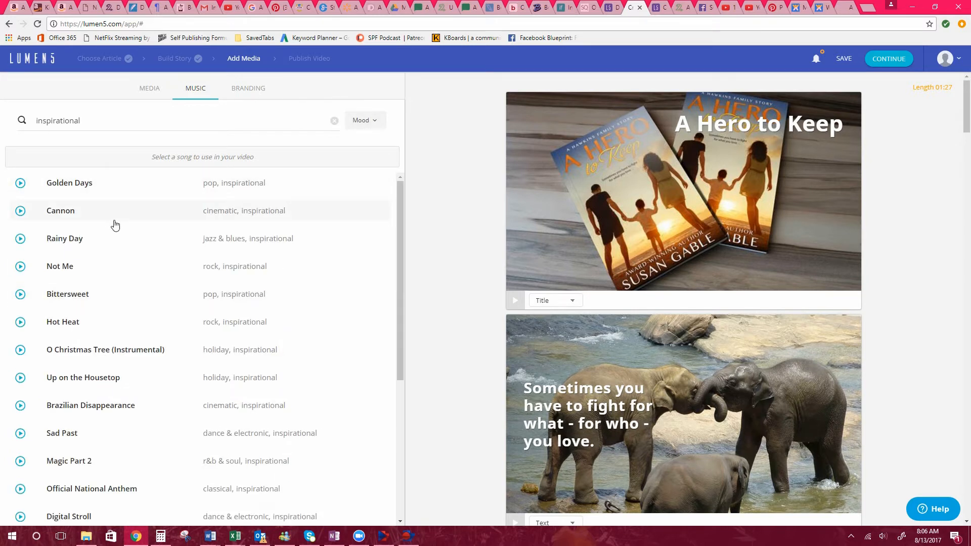
scroll(115, 224, "down", 6)
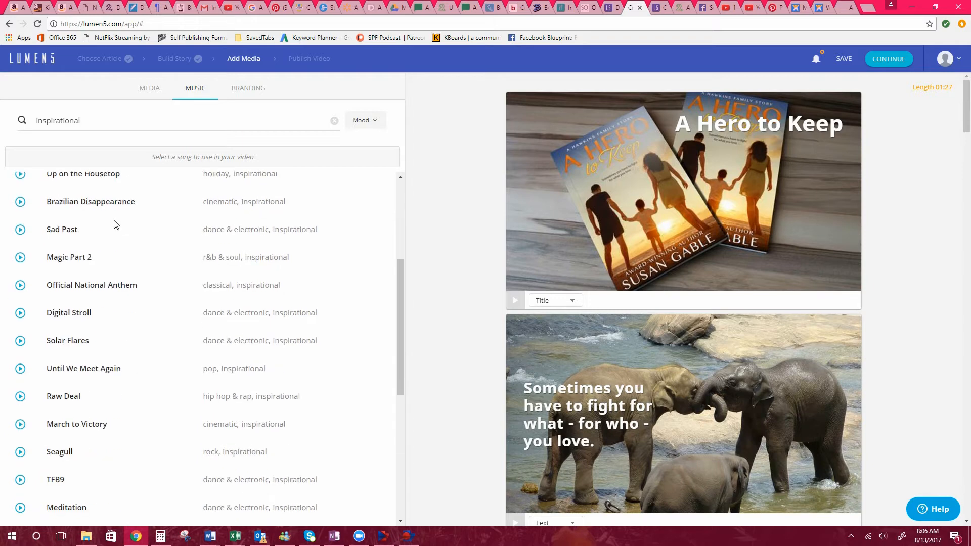
scroll(115, 225, "up", 6)
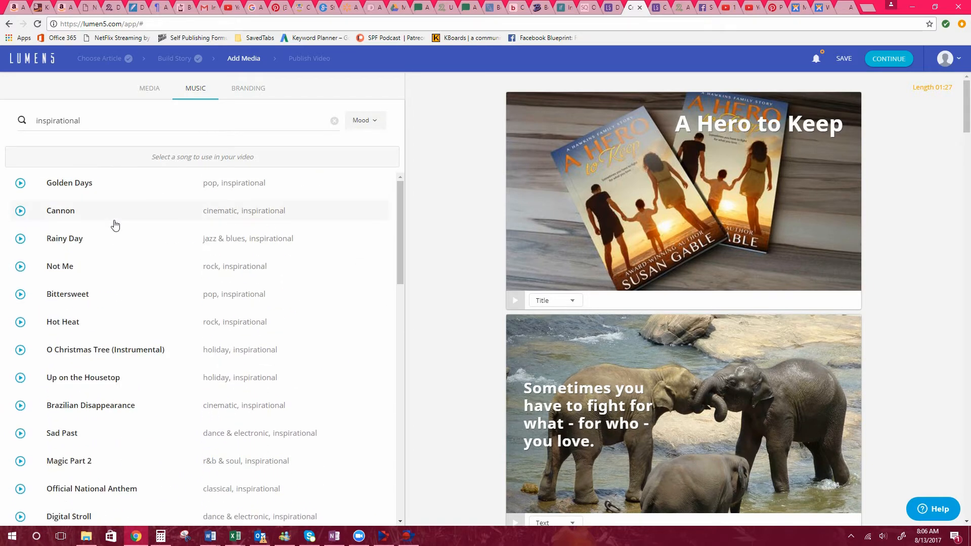
Check the list of available music moods and return to the media library.
left_click(376, 125)
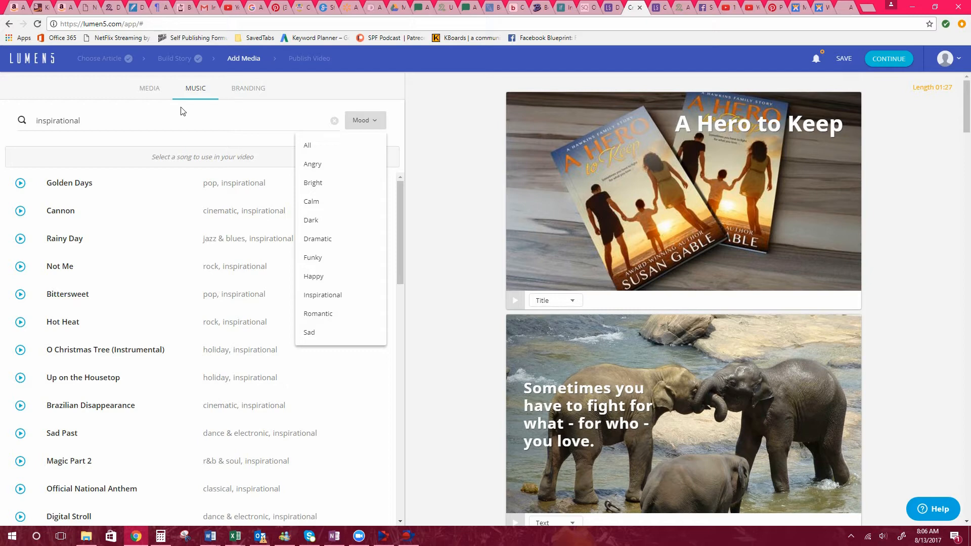
left_click(150, 87)
left_click(152, 90)
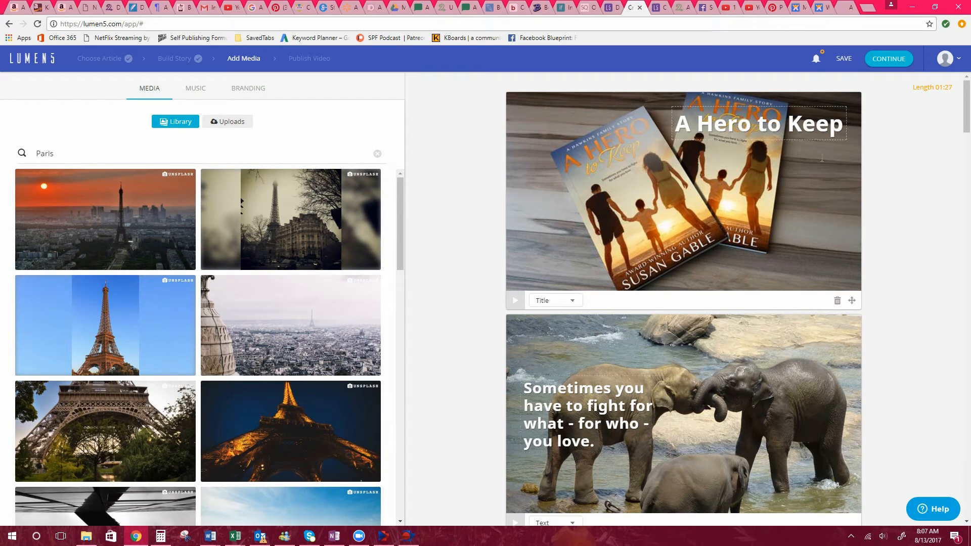
left_click(409, 536)
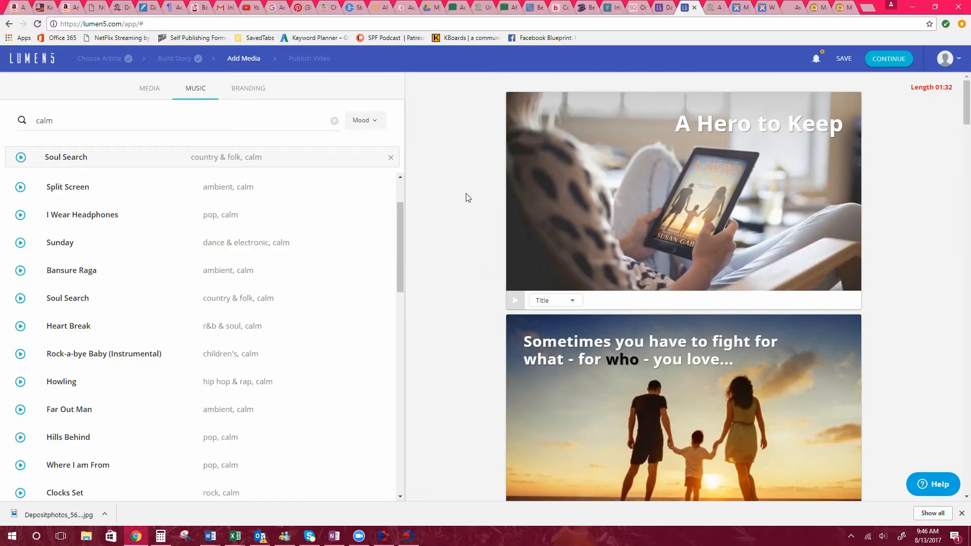
Review the opening scenes of the storyboard, the uploaded media and the list of calm music tracks.
scroll(891, 210, "down", 4)
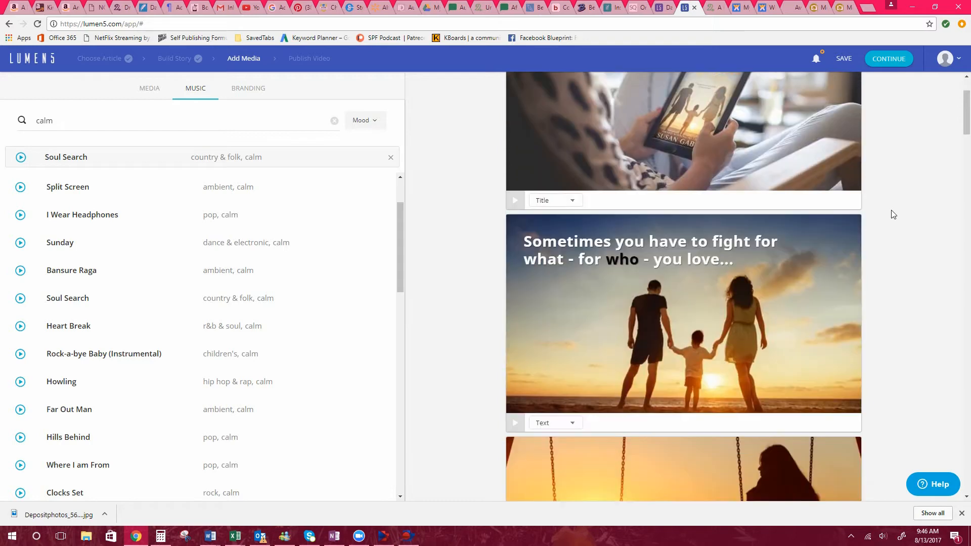
scroll(890, 211, "down", 6)
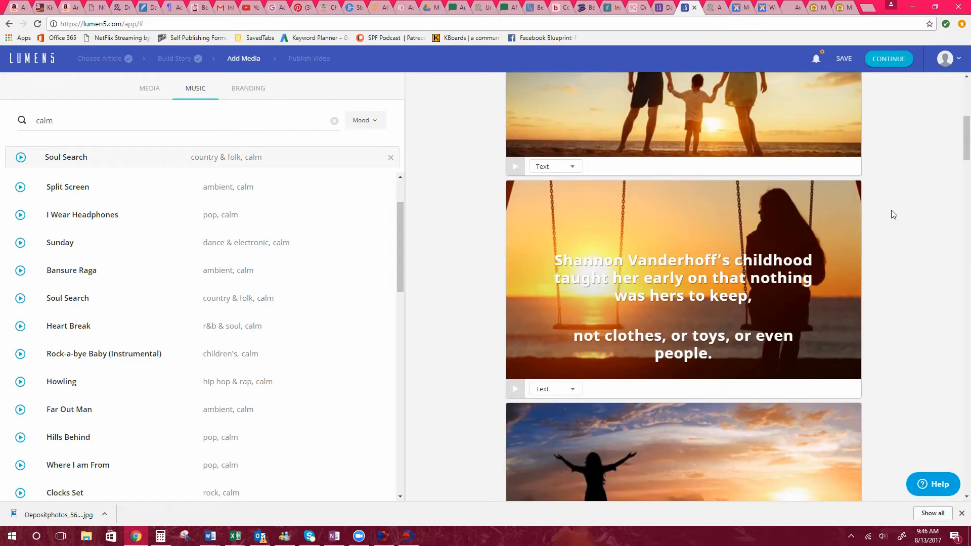
scroll(893, 213, "up", 10)
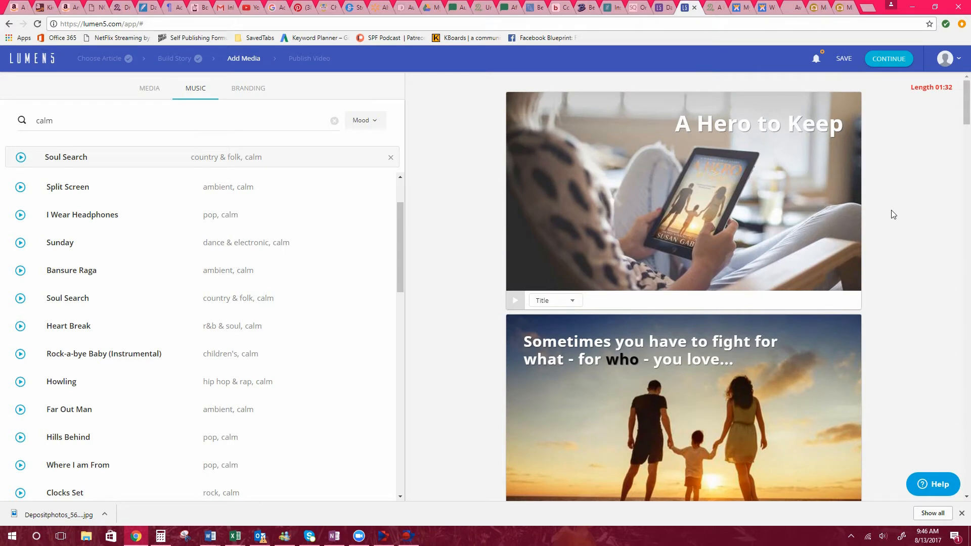
left_click(148, 88)
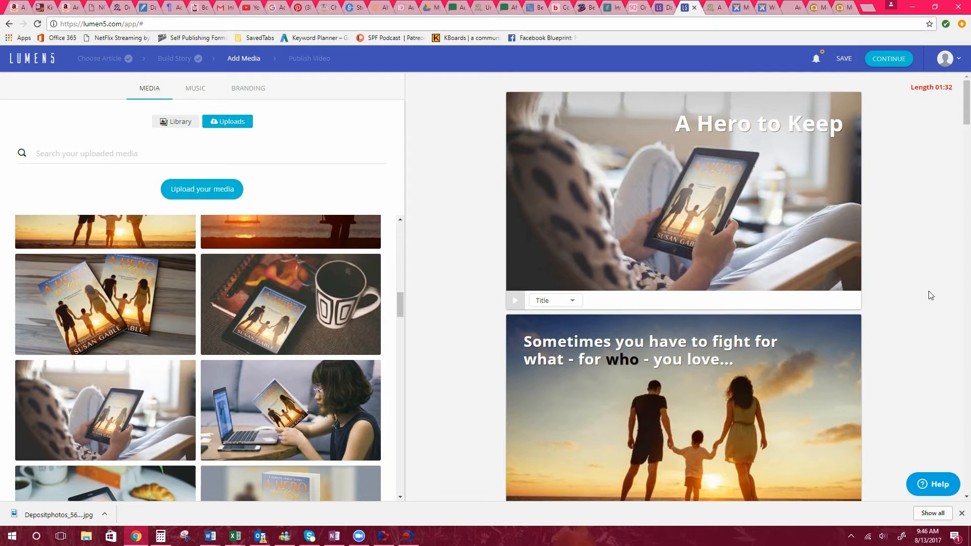
scroll(928, 298, "down", 1)
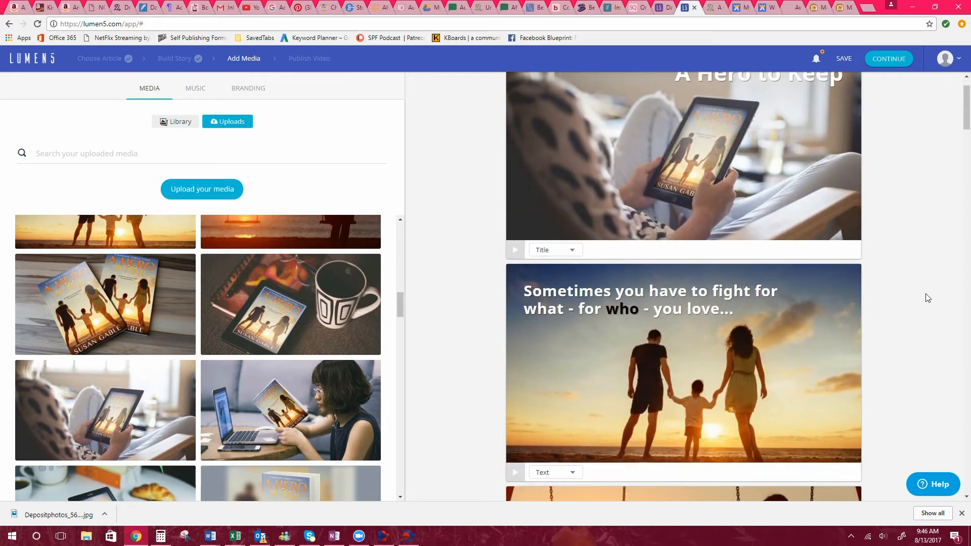
scroll(928, 298, "down", 2)
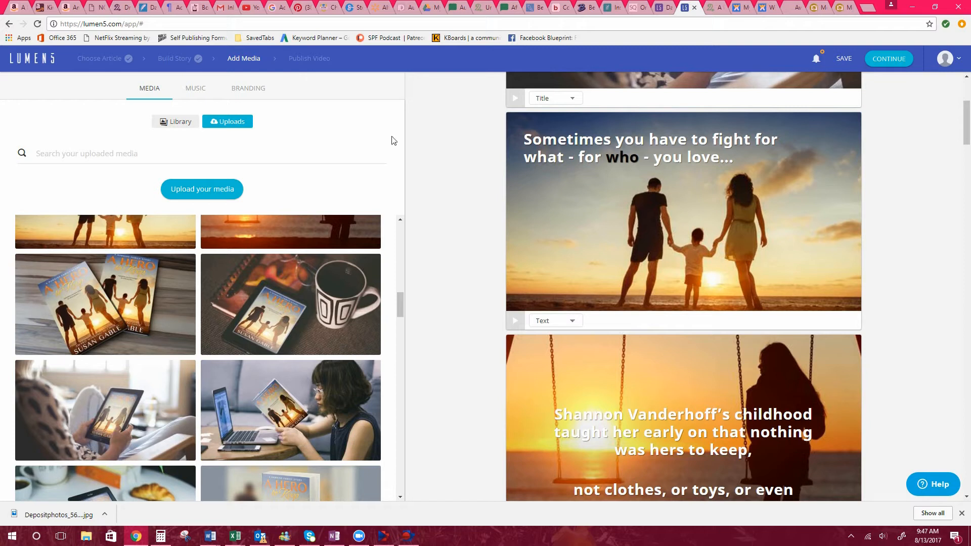
left_click(193, 87)
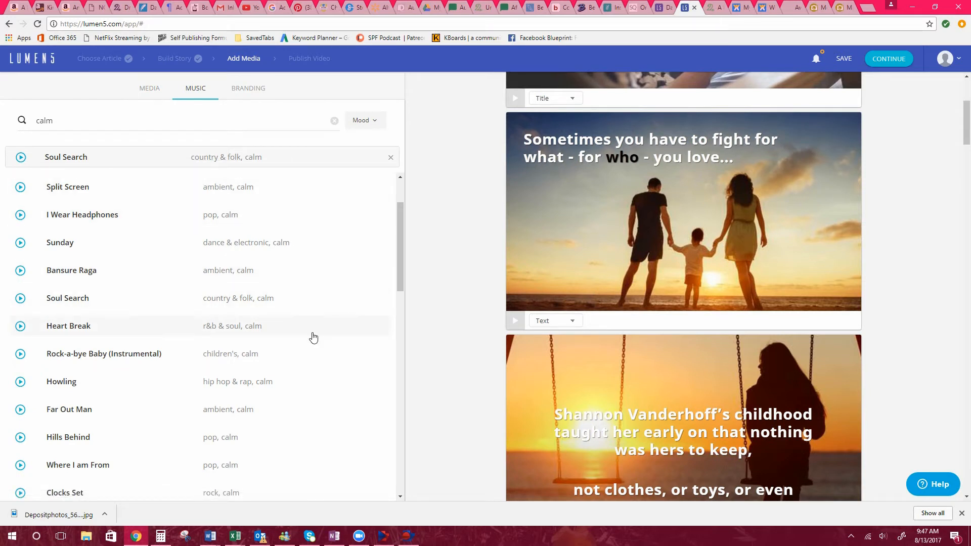
Try the Quote and Text styles on the opening scene and set it back to the Title style.
scroll(471, 253, "up", 4)
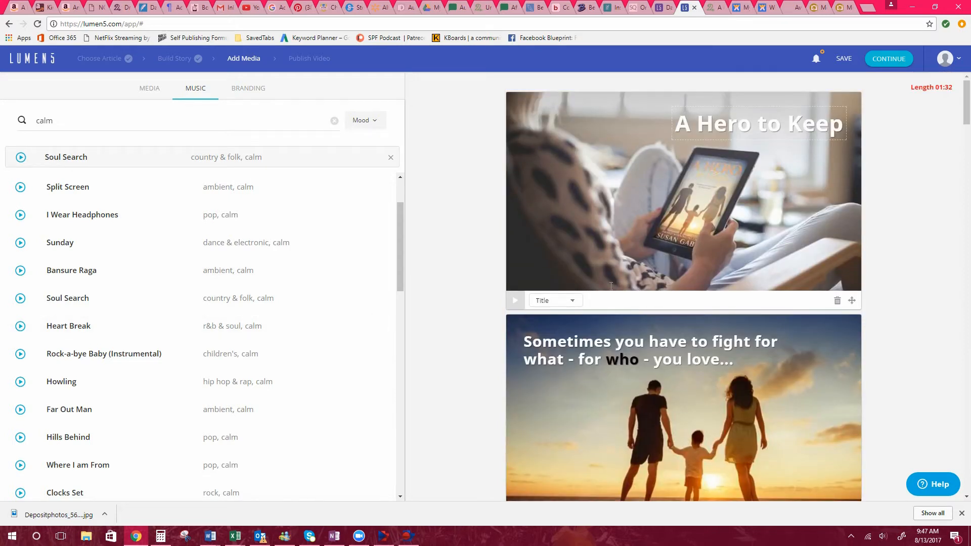
left_click(575, 302)
left_click(563, 332)
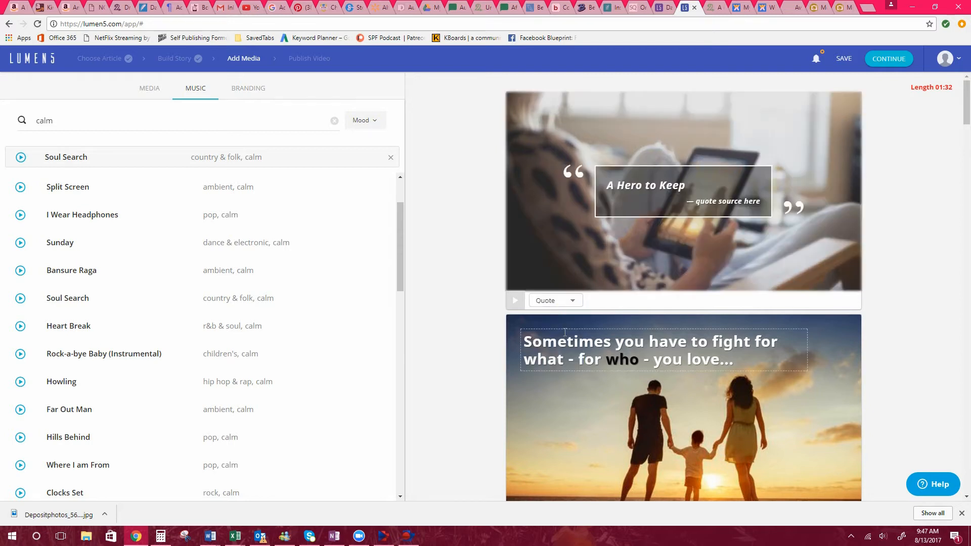
left_click(575, 300)
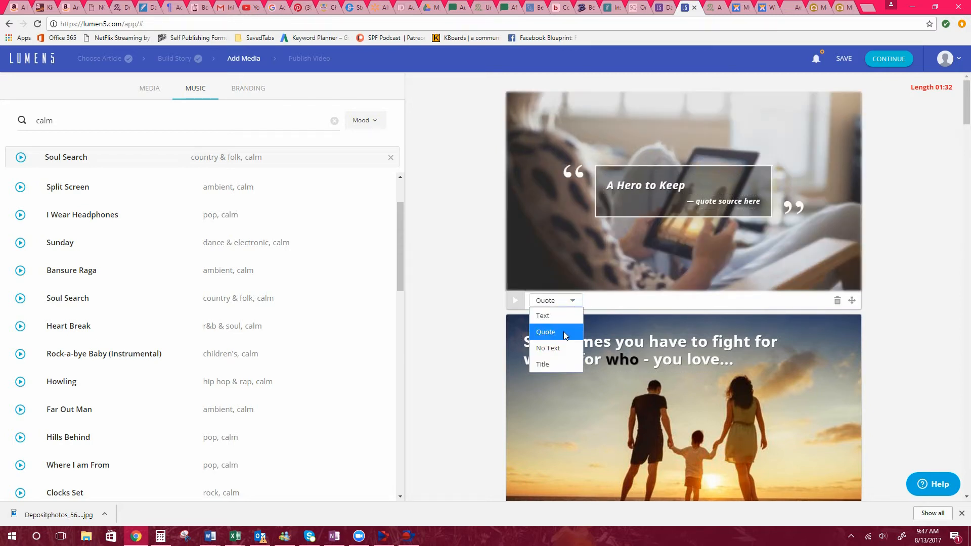
left_click(553, 363)
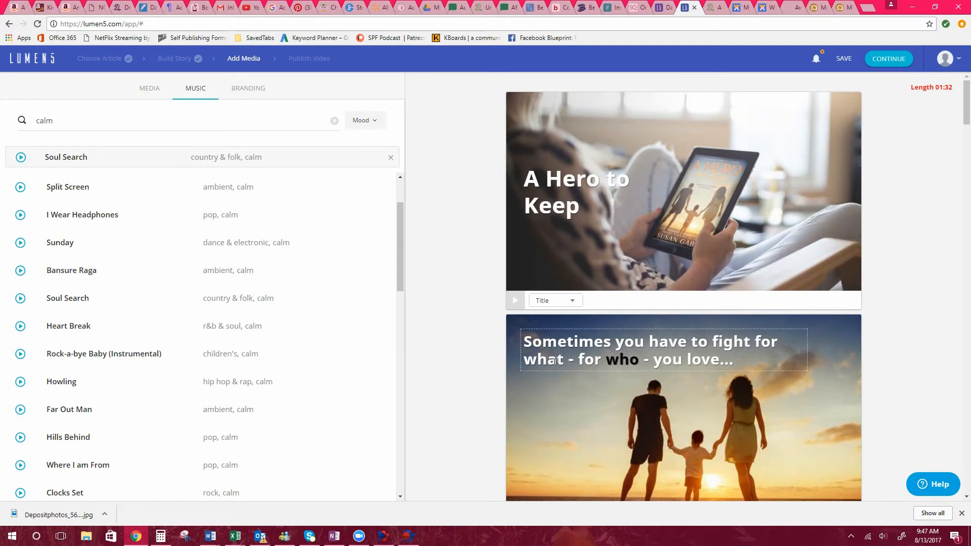
left_click(575, 301)
left_click(557, 312)
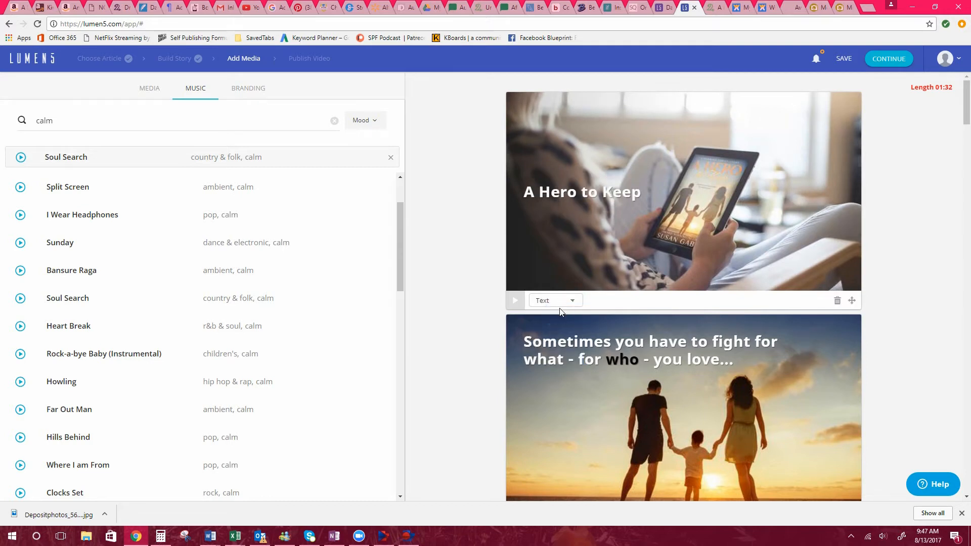
left_click(573, 301)
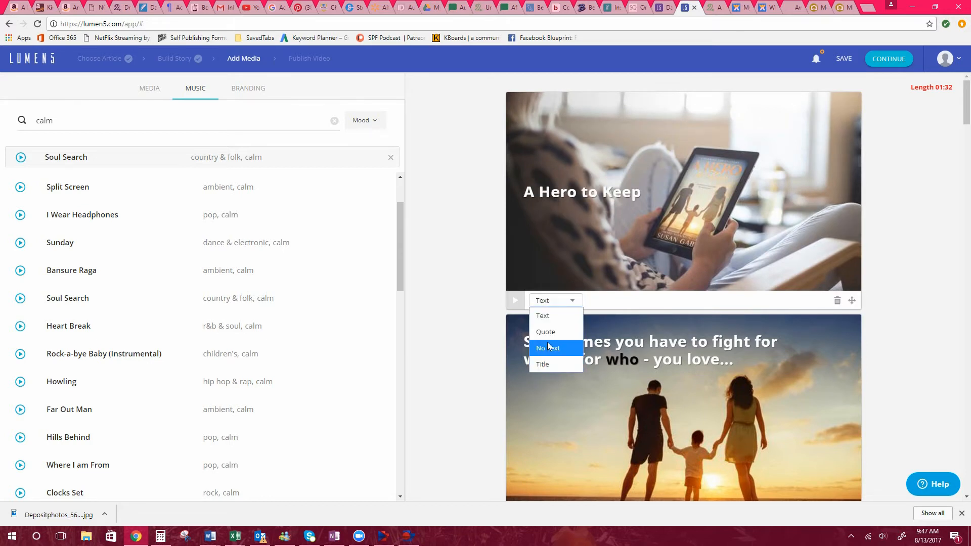
left_click(556, 366)
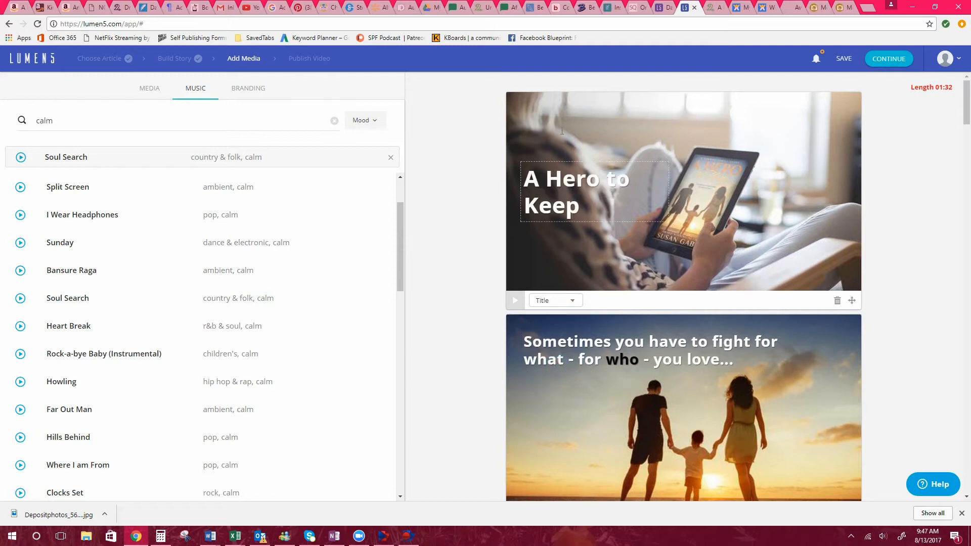
Try the middle-right position for the opening scene's title text and settle it at the top centre of the image.
mouse_move(584, 177)
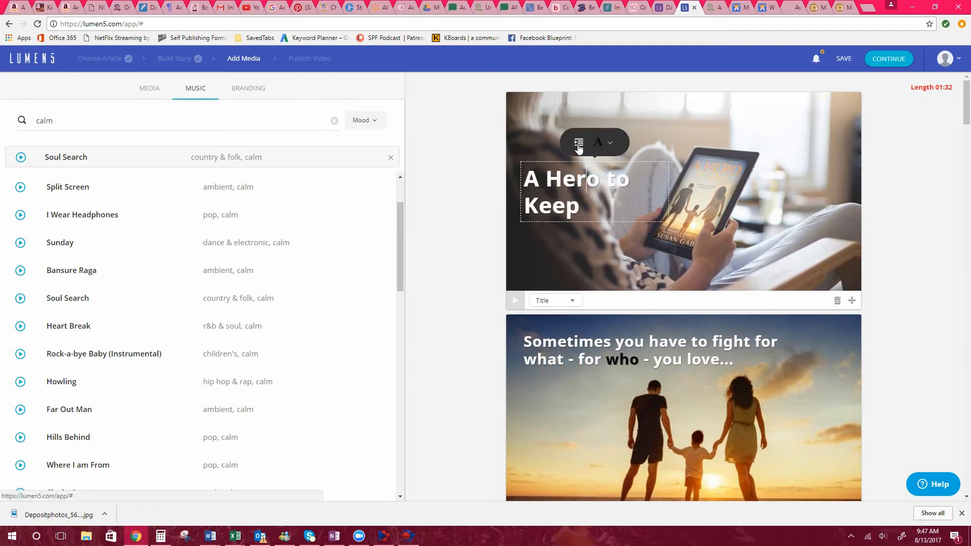
left_click(578, 143)
left_click(591, 172)
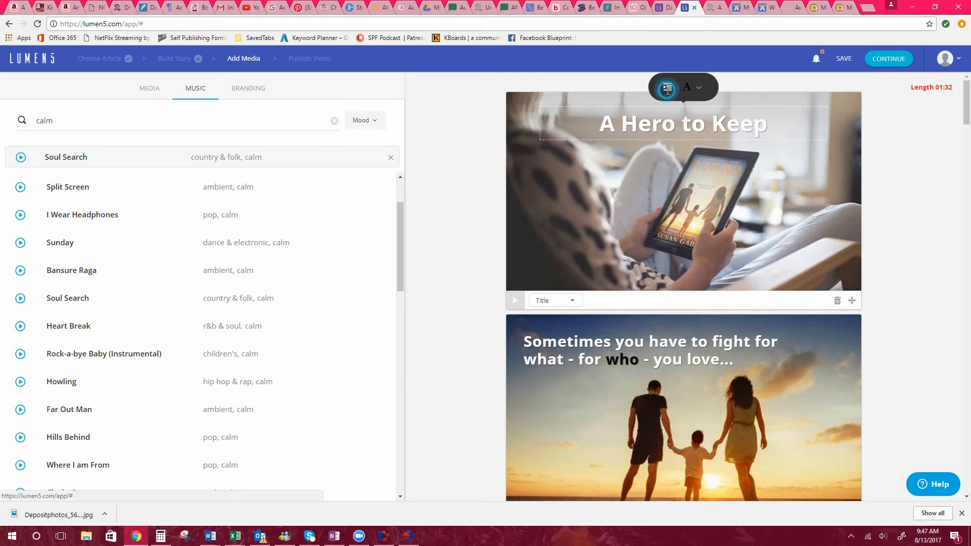
left_click(666, 87)
left_click(693, 134)
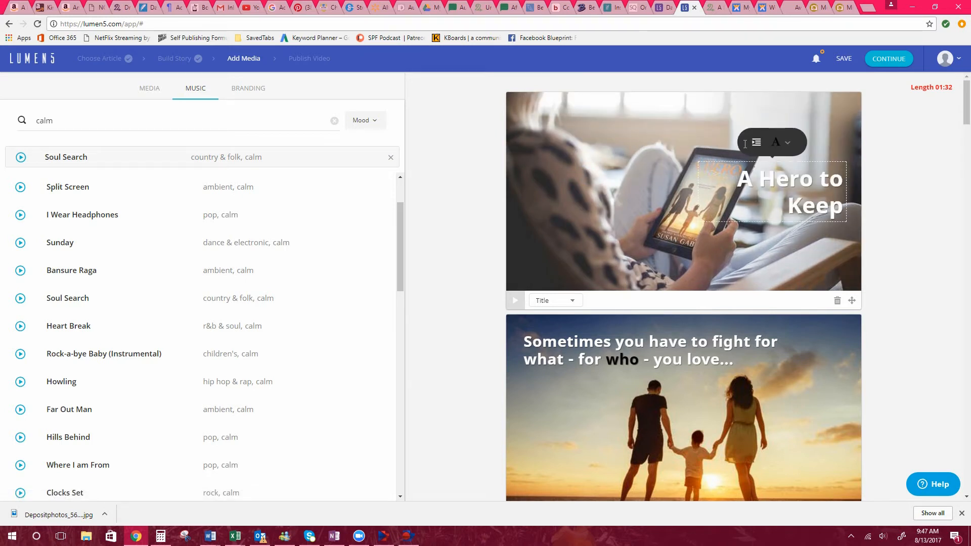
left_click(757, 145)
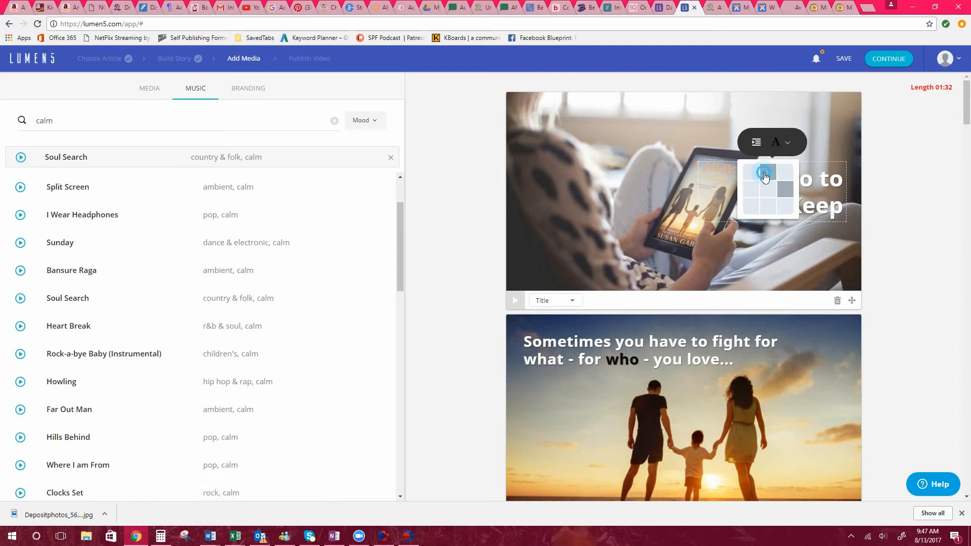
left_click(766, 170)
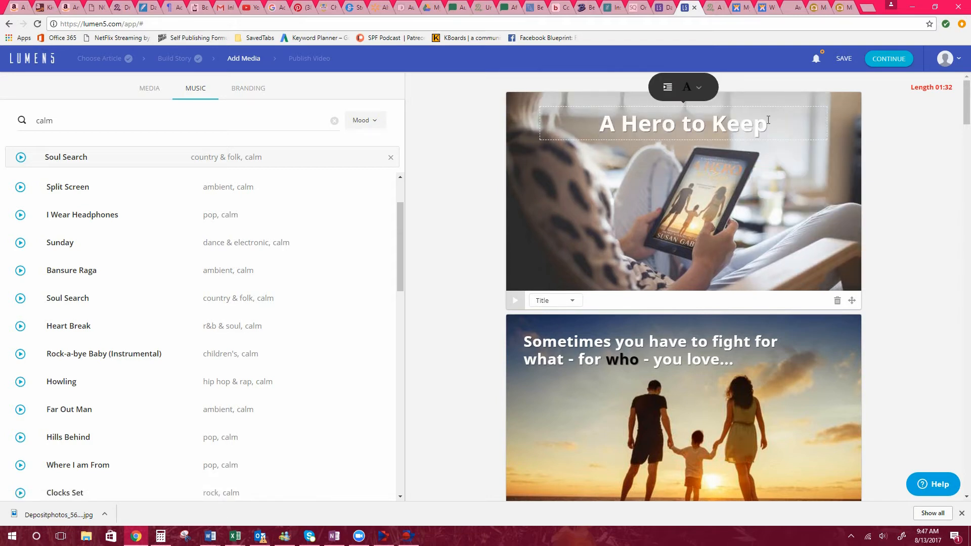
Apply the black highlight colour to the whole "A Hero to Keep" title on the opening scene.
left_click_drag(768, 119, 598, 124)
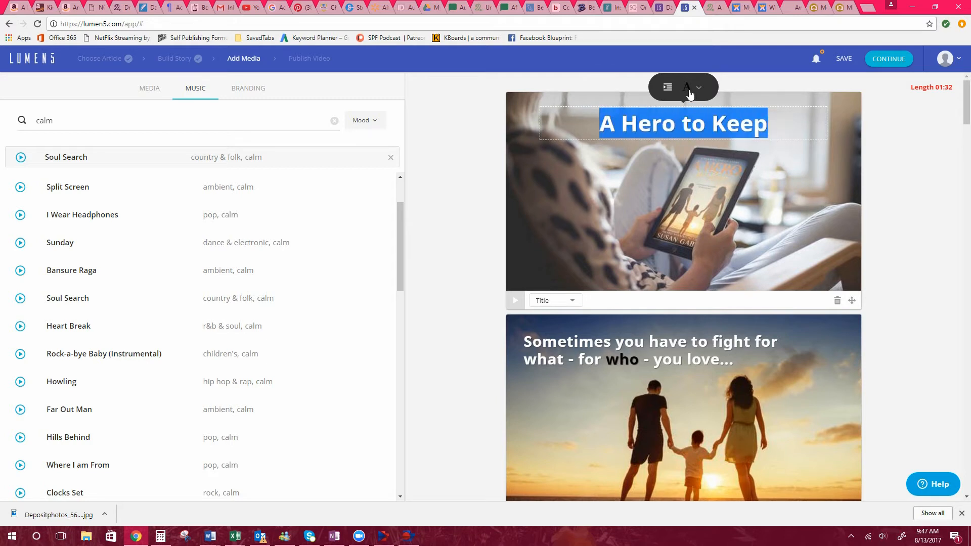
left_click(690, 95)
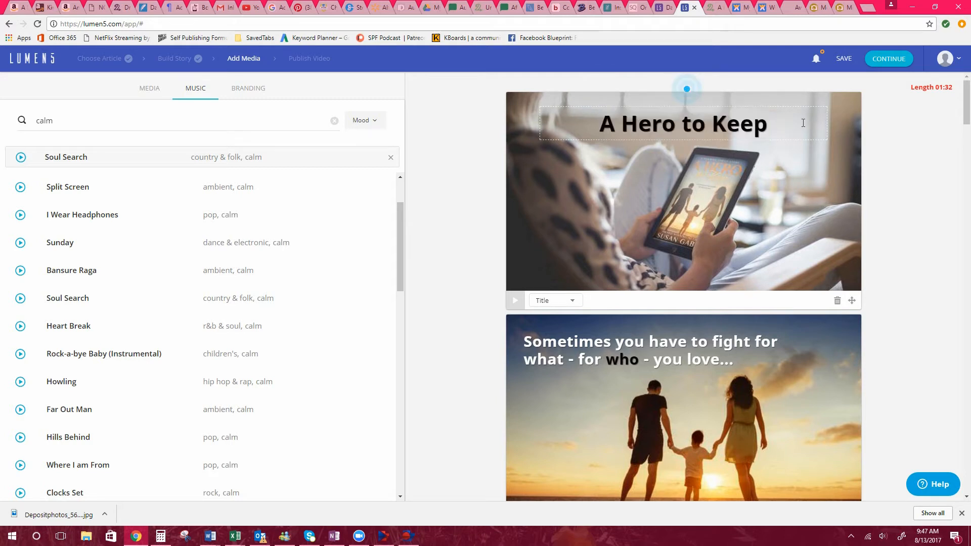
left_click(817, 162)
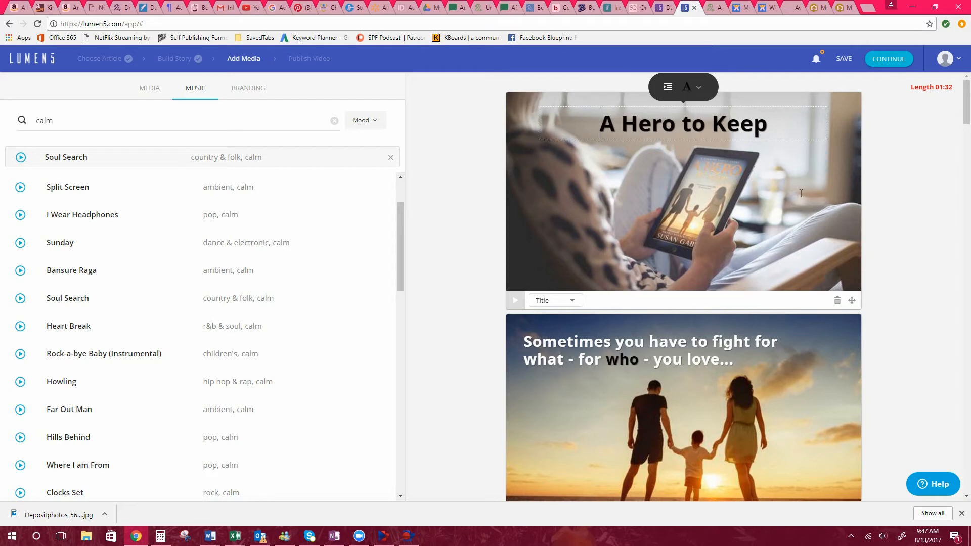
Review the text placement and image of every storyboard scene from the opening title through to the outro scene.
scroll(810, 165, "down", 4)
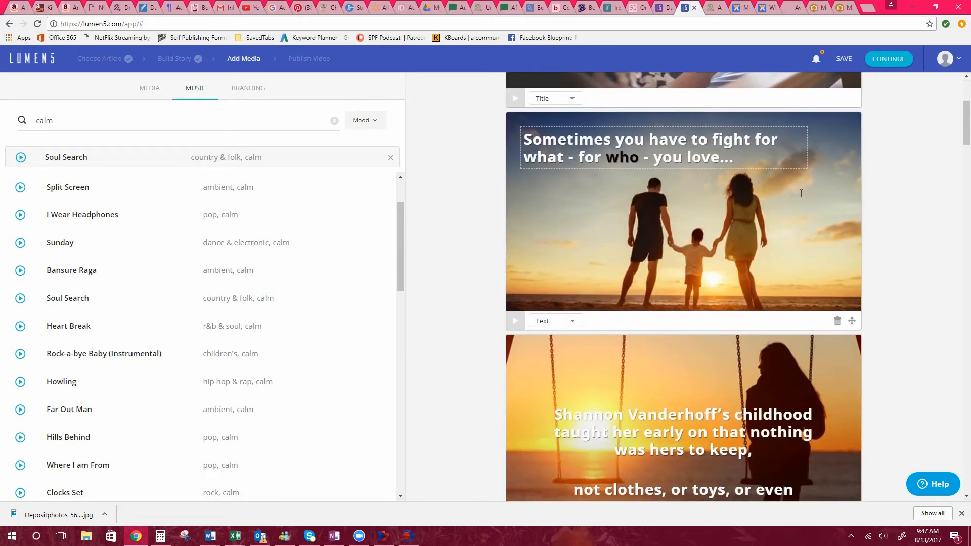
scroll(801, 194, "down", 5)
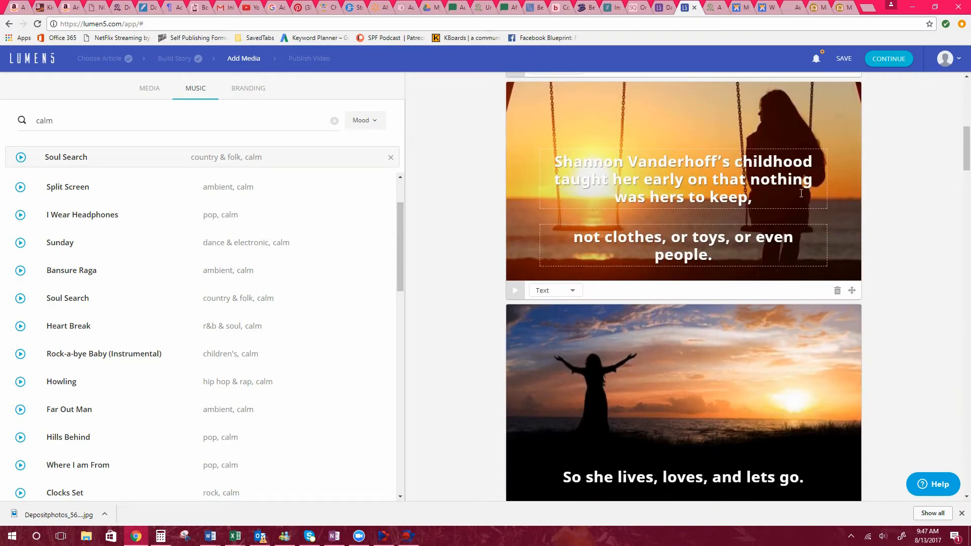
scroll(801, 193, "down", 2)
scroll(801, 193, "down", 3)
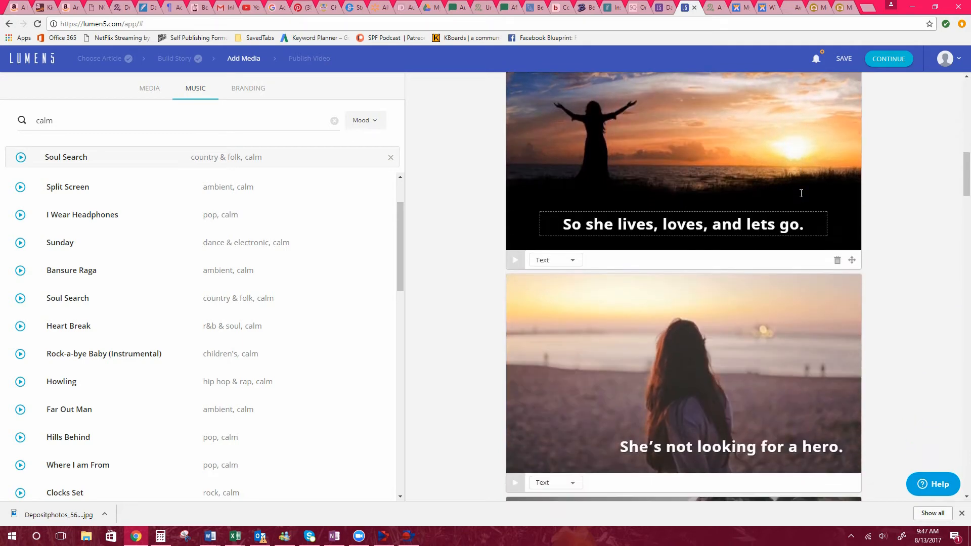
scroll(801, 193, "down", 4)
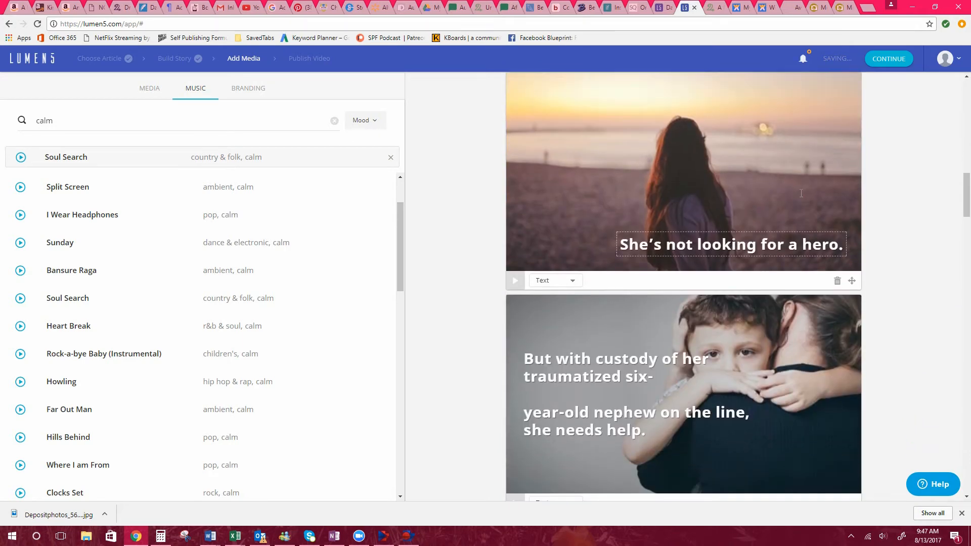
scroll(801, 194, "down", 6)
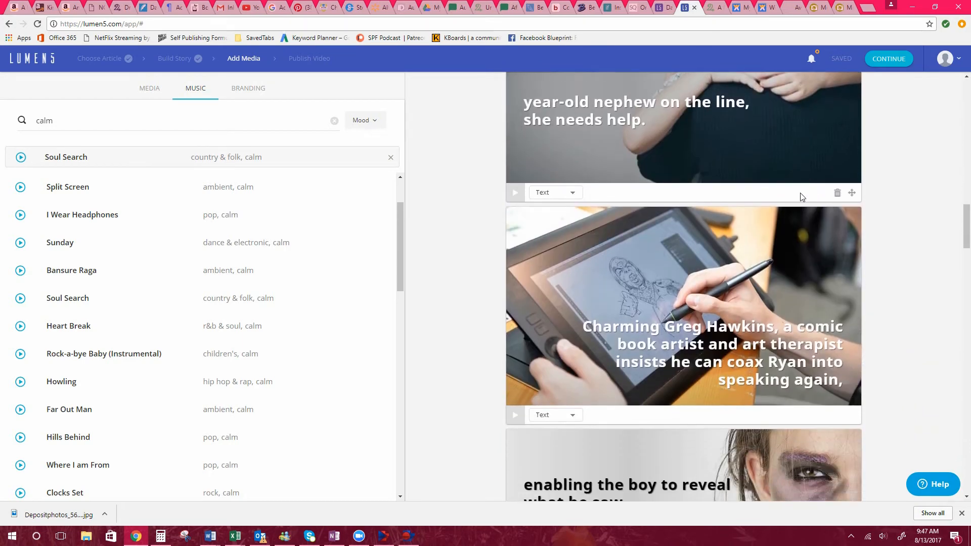
scroll(800, 194, "down", 7)
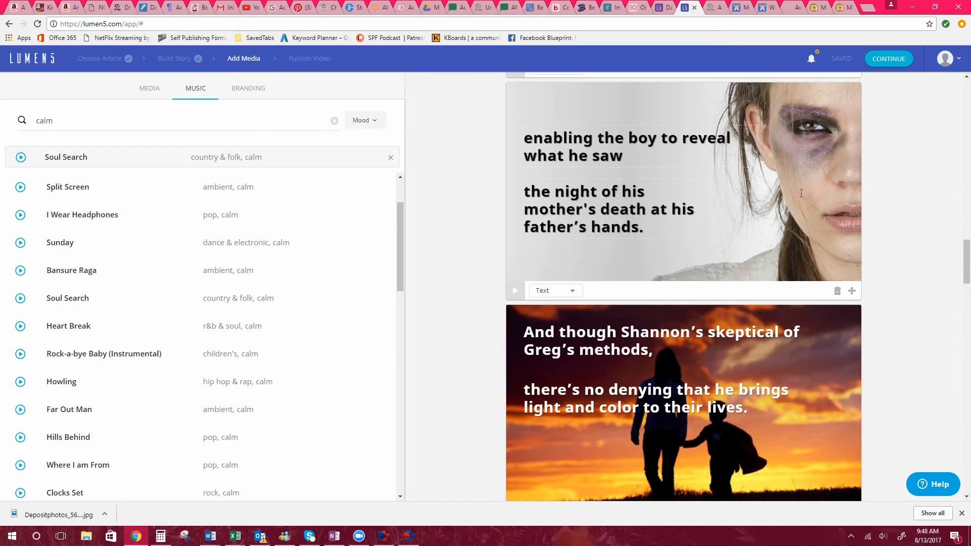
scroll(800, 193, "down", 7)
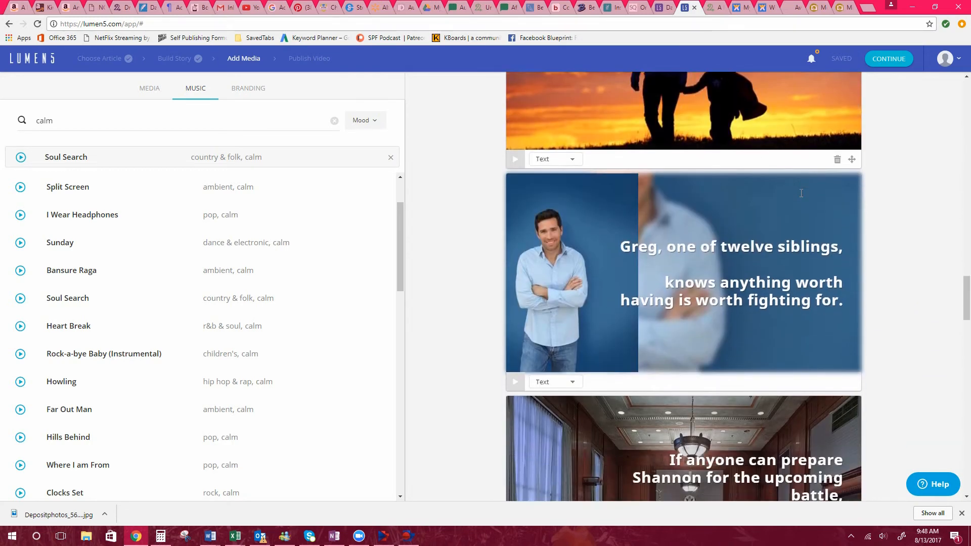
scroll(801, 193, "down", 7)
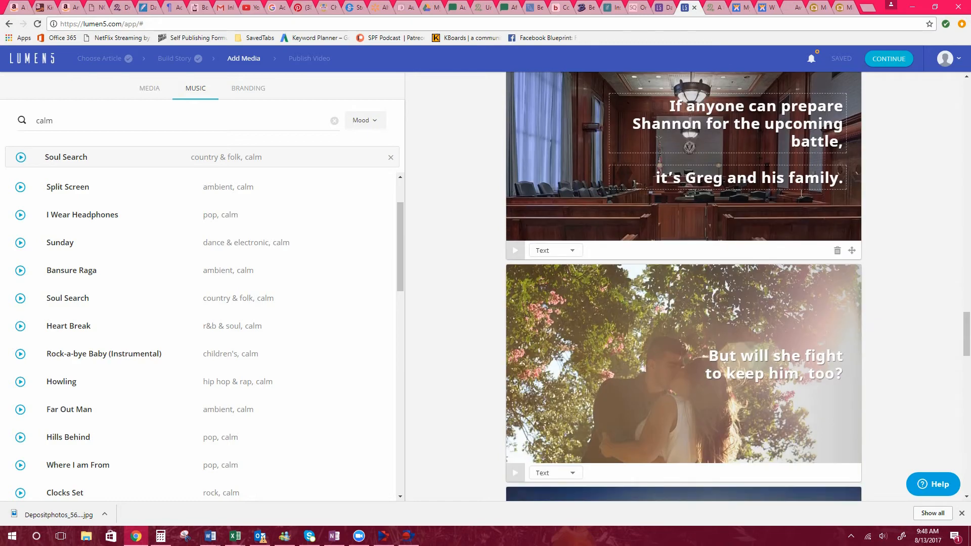
scroll(801, 193, "down", 7)
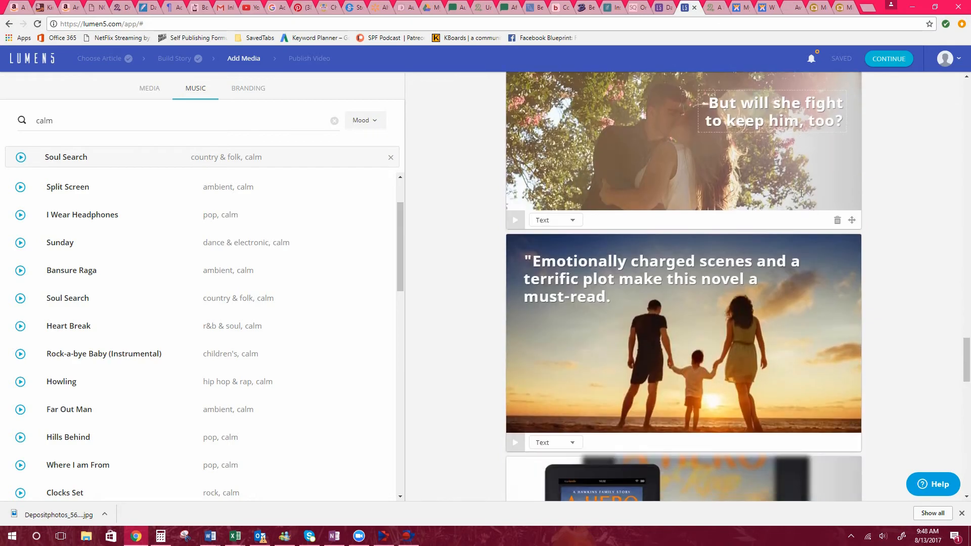
scroll(801, 193, "down", 7)
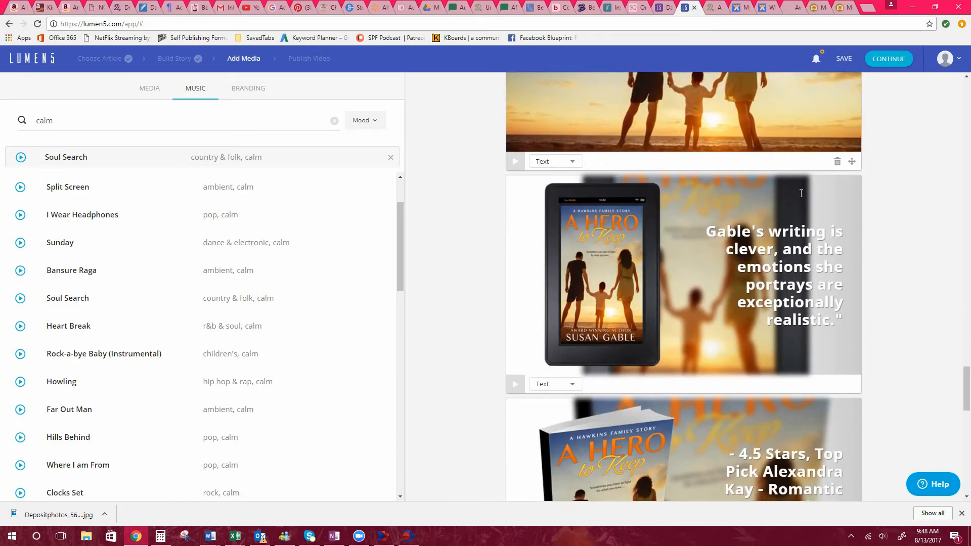
scroll(801, 193, "down", 10)
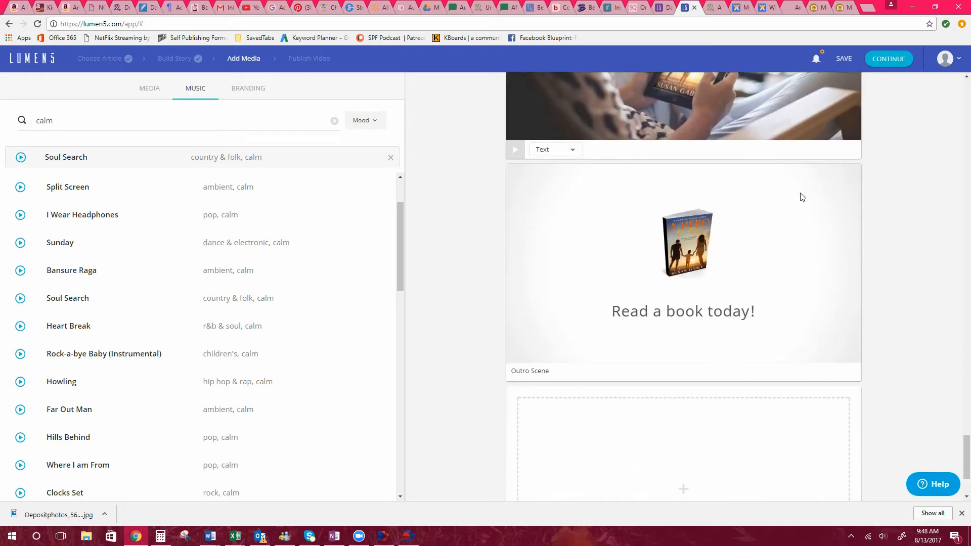
Review the branding settings for the watermark, logo, highlight colour, icon background colour and outro message.
left_click(247, 92)
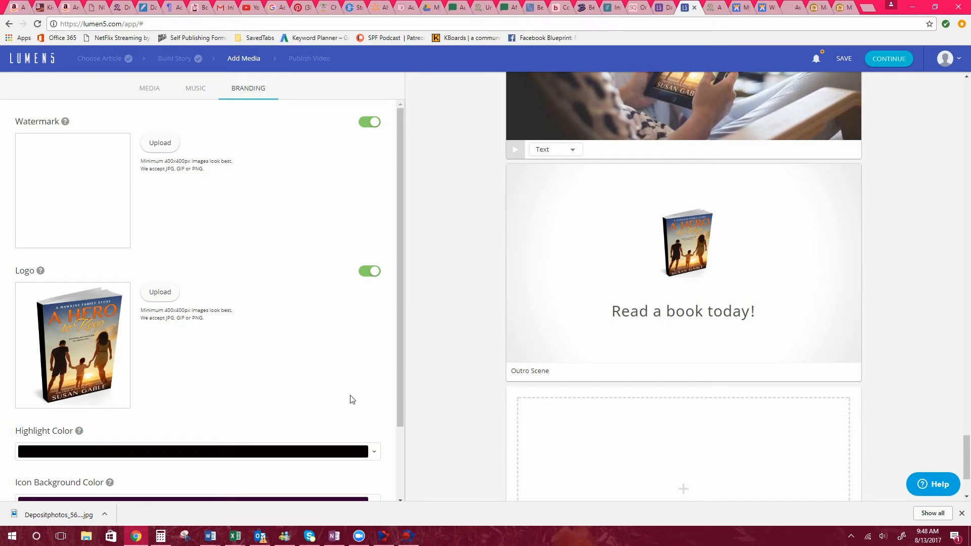
scroll(219, 388, "down", 2)
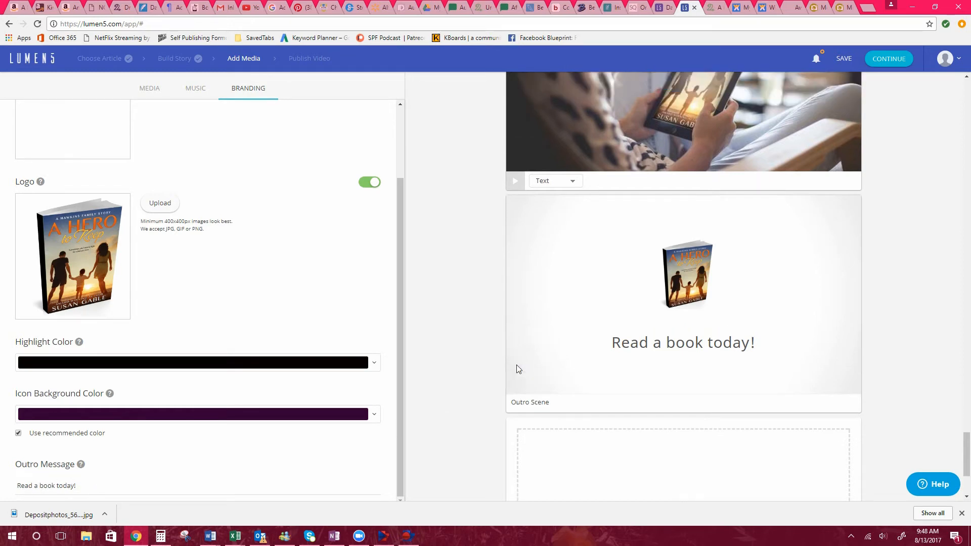
scroll(516, 365, "up", 10)
scroll(517, 365, "up", 20)
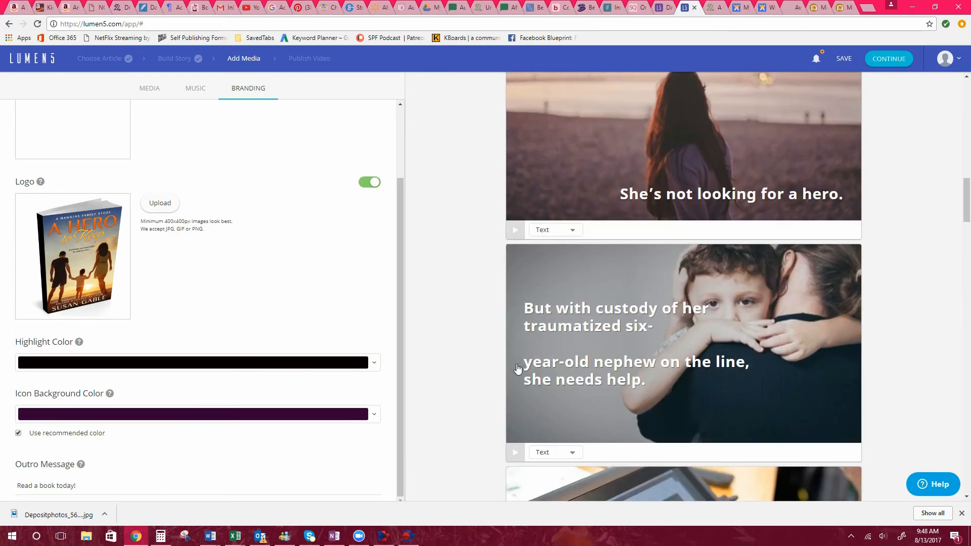
Save the project and publish the video after watching its full preview.
left_click(843, 59)
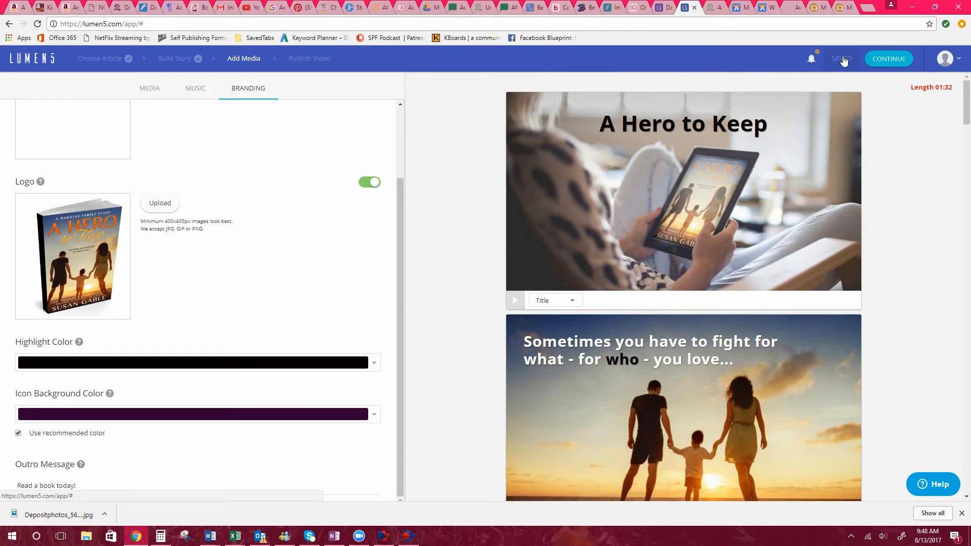
left_click(886, 60)
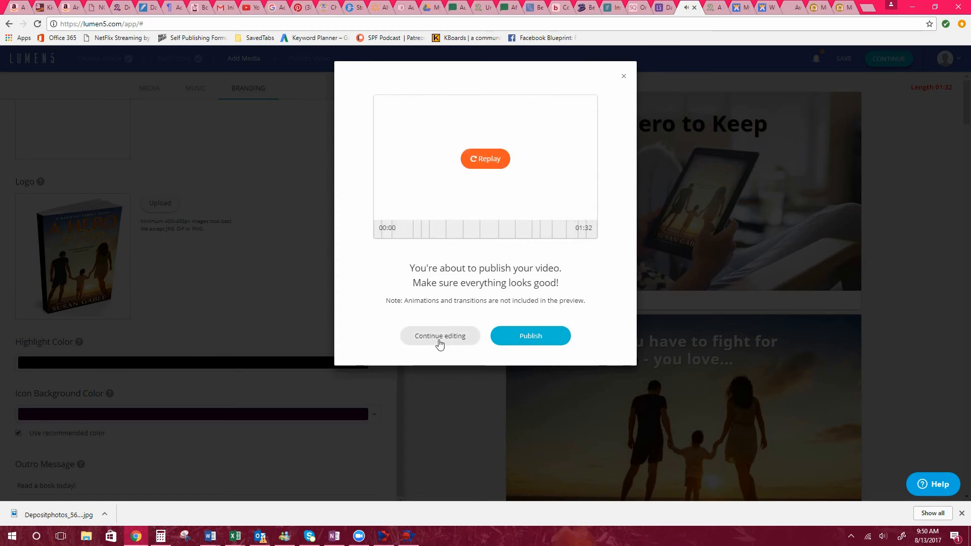
left_click(515, 341)
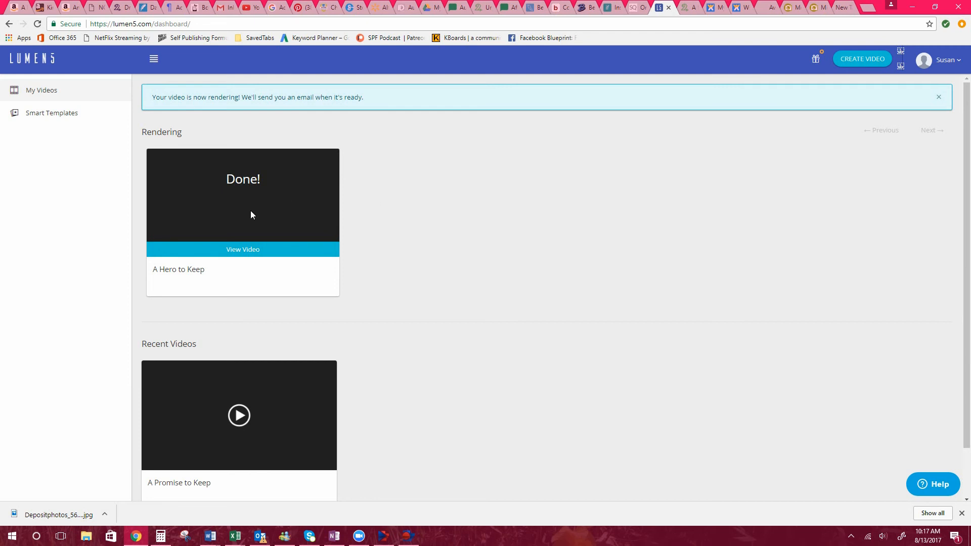
Open the rendered A Hero to Keep video, play its opening scenes and pause it.
left_click(241, 249)
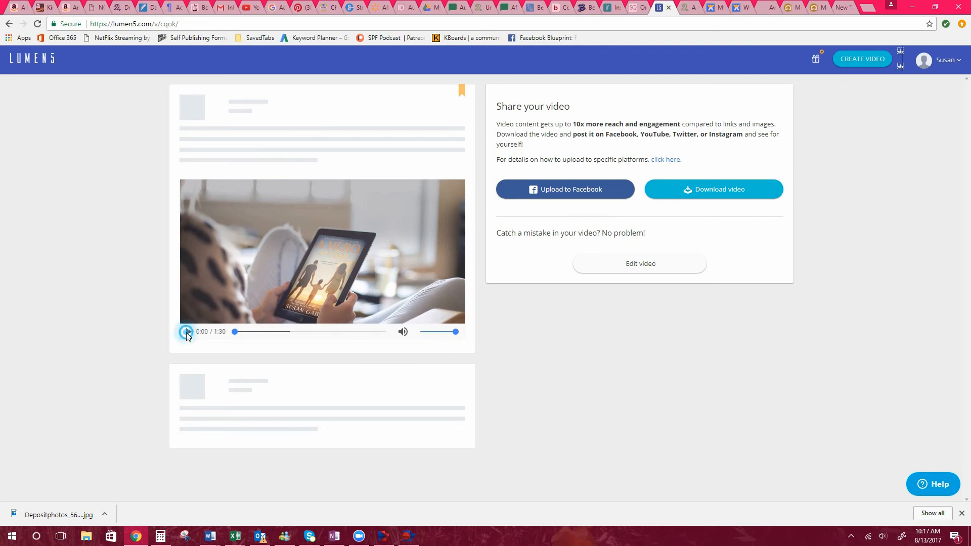
left_click(186, 332)
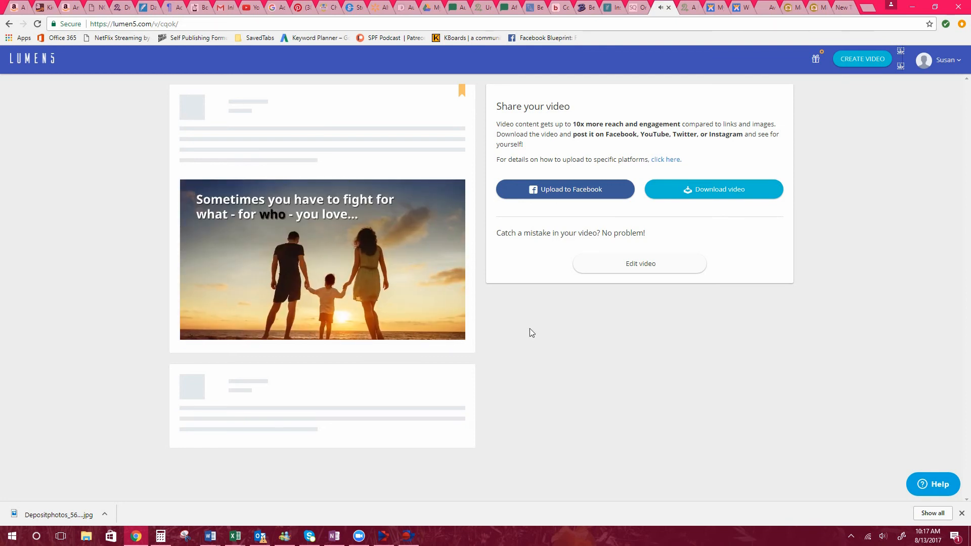
mouse_move(295, 284)
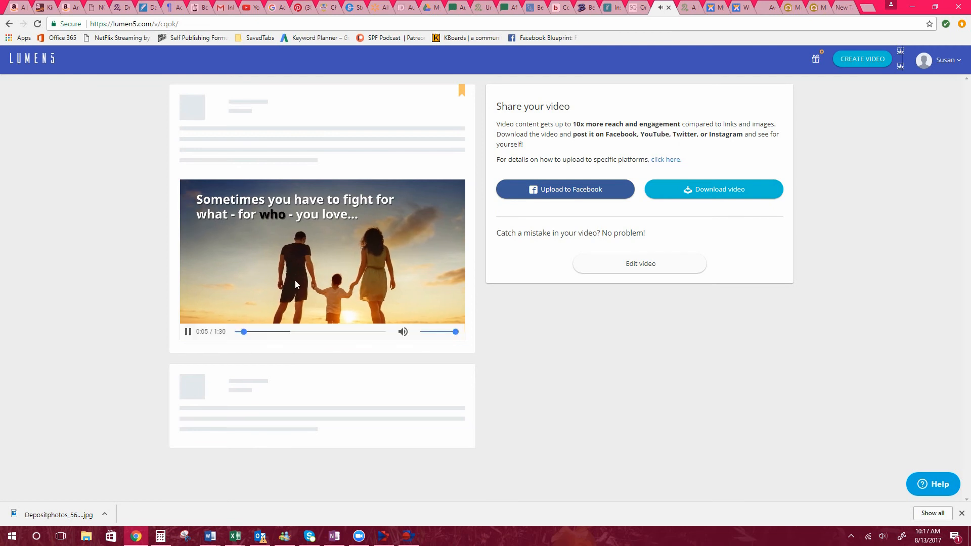
left_click(187, 334)
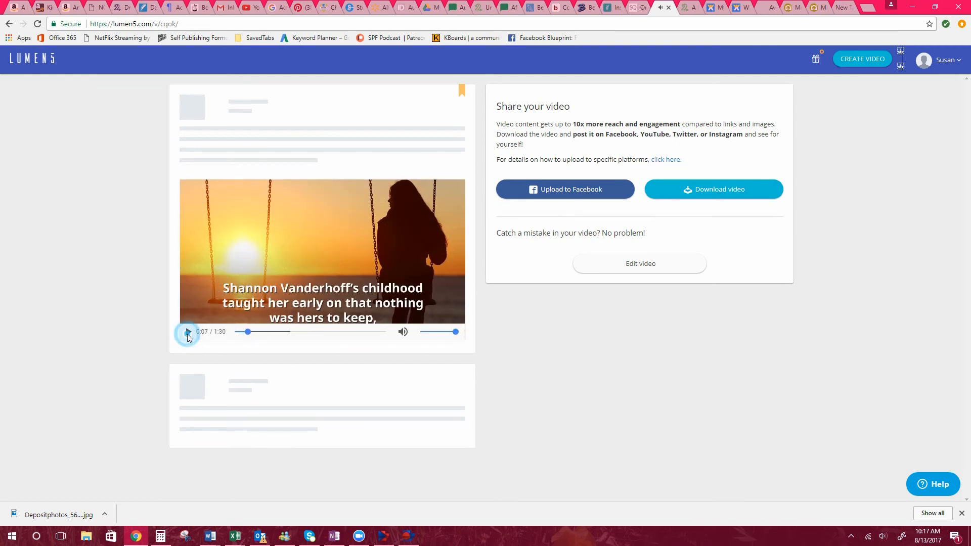